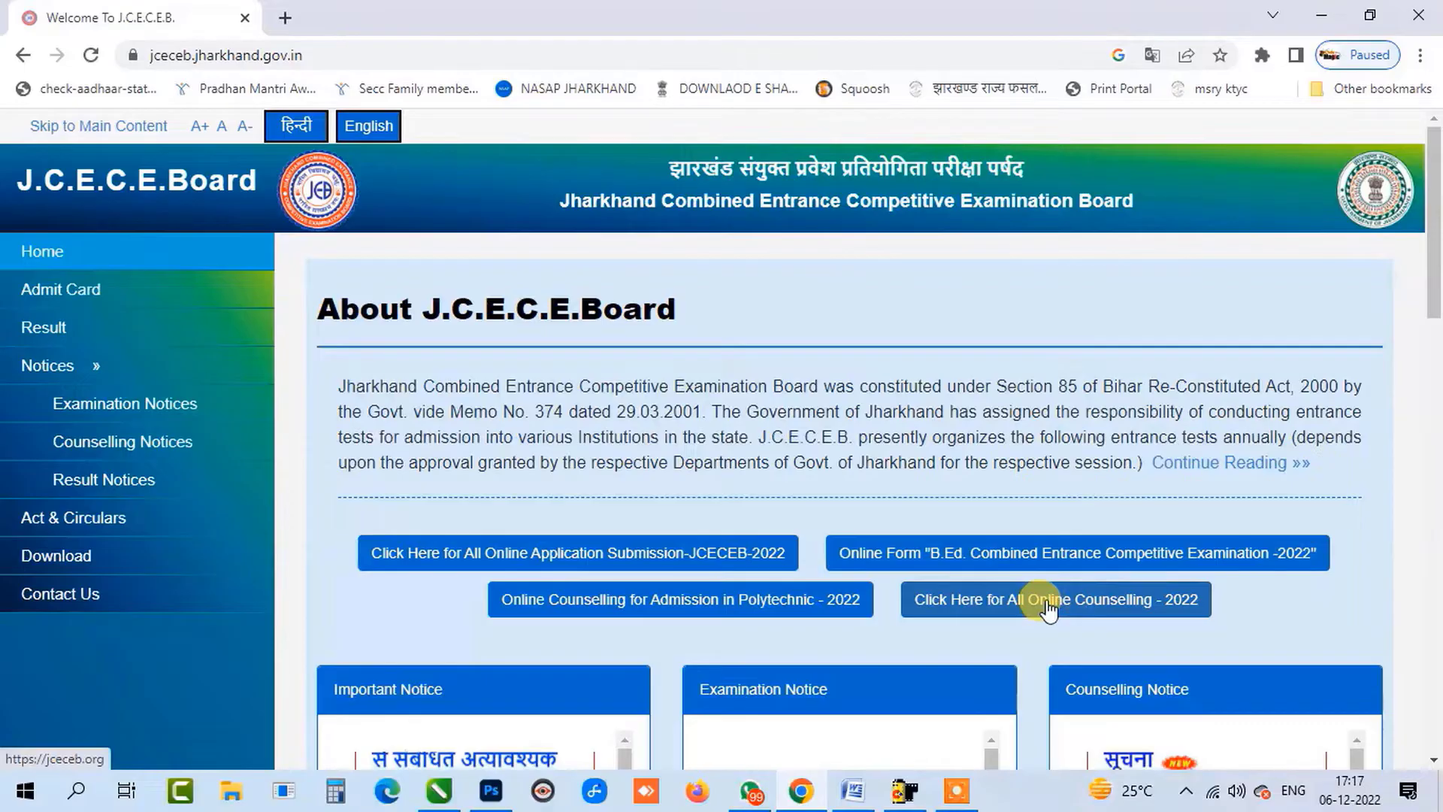
Open the 'List of All Online Counsellings - 2022' page in a new tab.
{"action": "left_click", "coordinate": [1048, 607]}
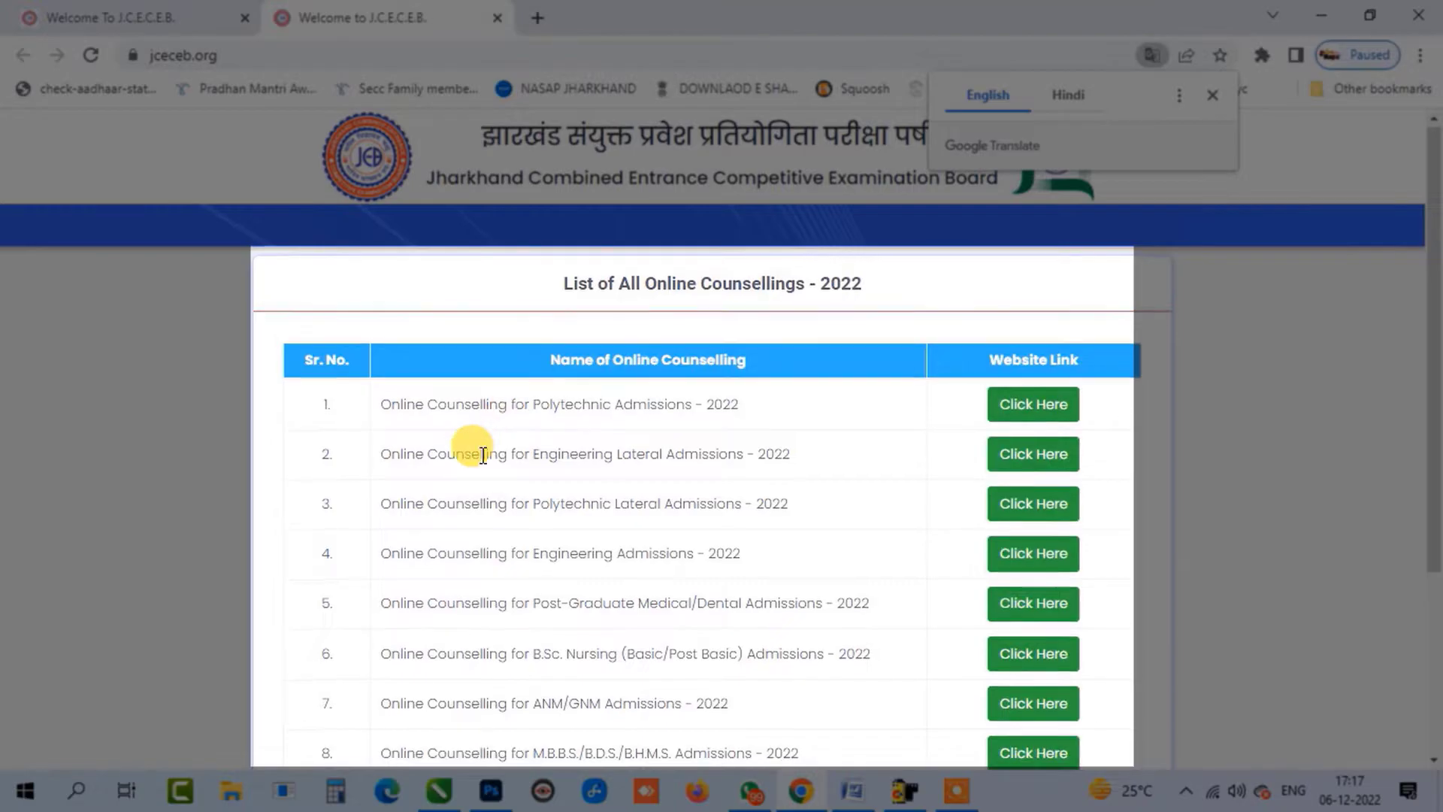
Open the ANM/GNM Admissions - 2022 counselling portal from row 7 of the counselling list.
{"action": "scroll", "coordinate": [481, 481], "scroll_direction": "down", "scroll_amount": 1}
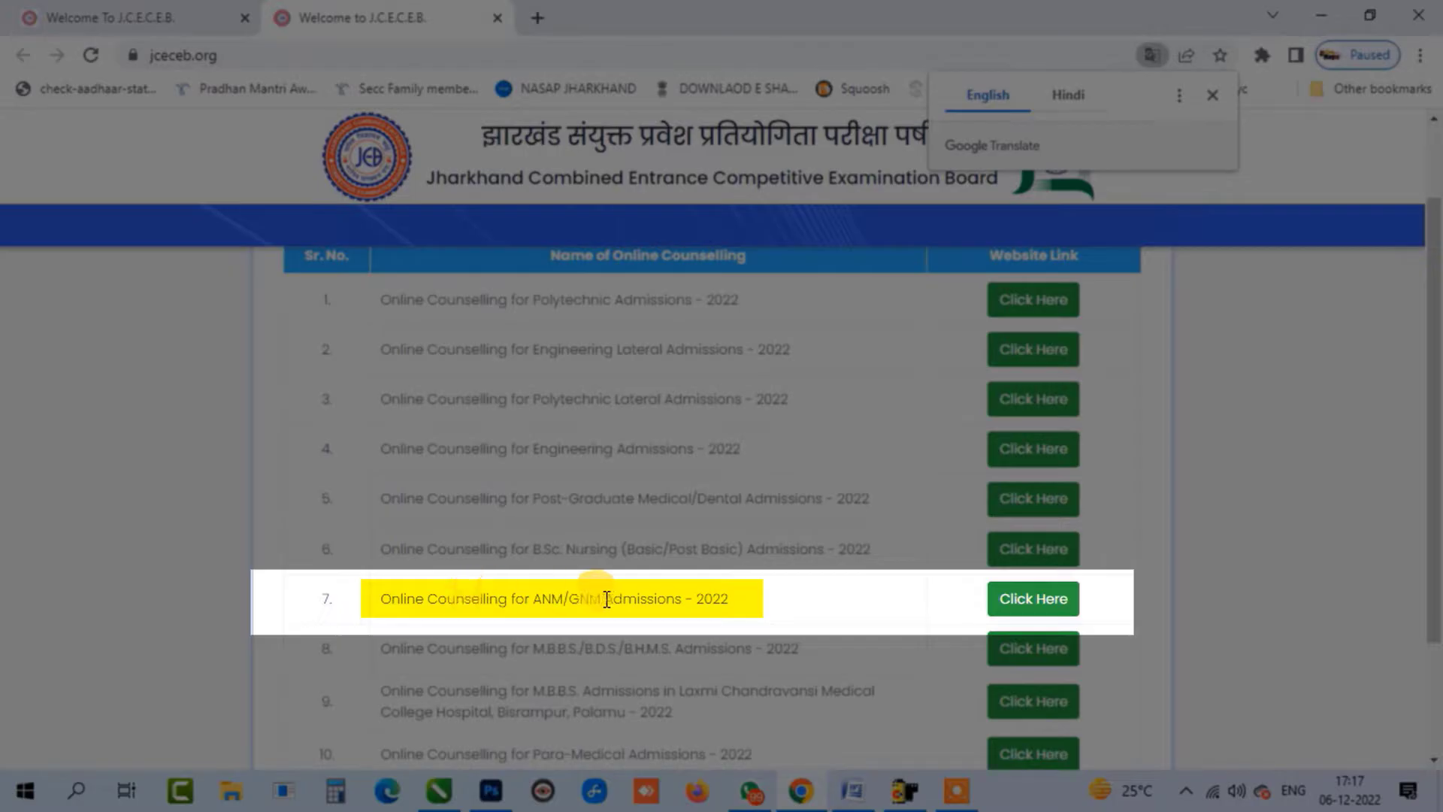
{"action": "left_click_drag", "start_coordinate": [532, 598], "coordinate": [614, 620]}
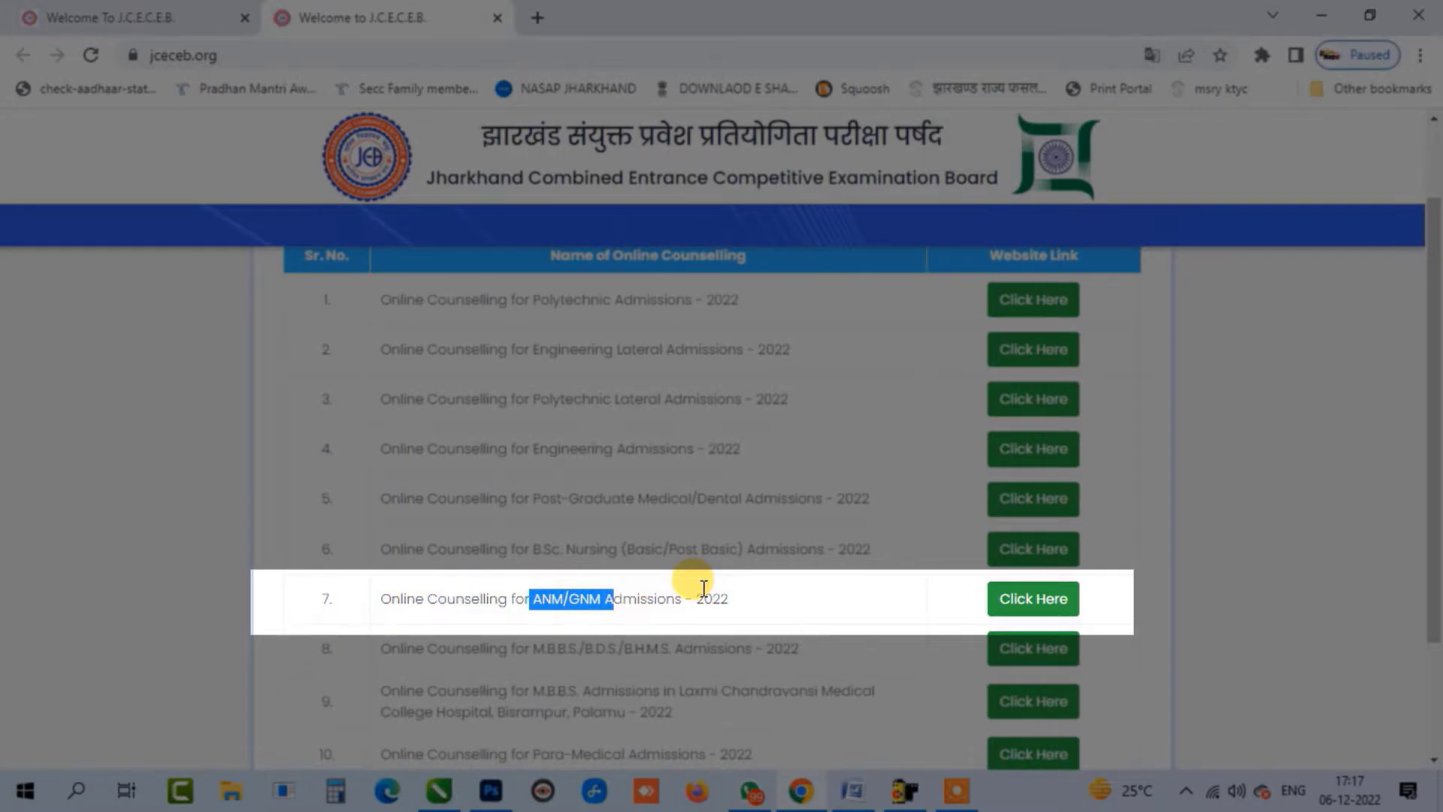
{"action": "left_click", "coordinate": [1007, 601]}
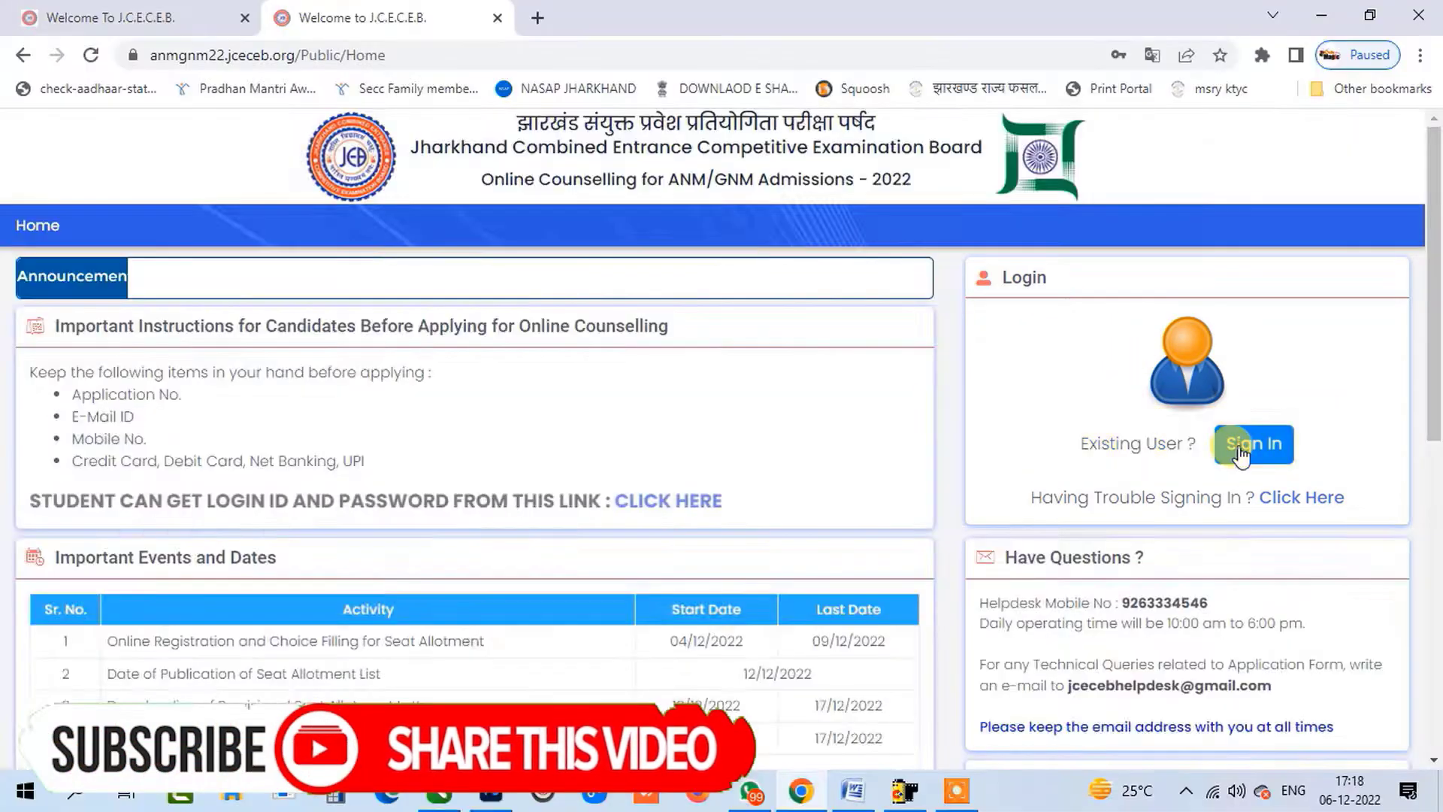
Sign in using the saved candidate credentials and the displayed captcha code.
{"action": "left_click", "coordinate": [1240, 449]}
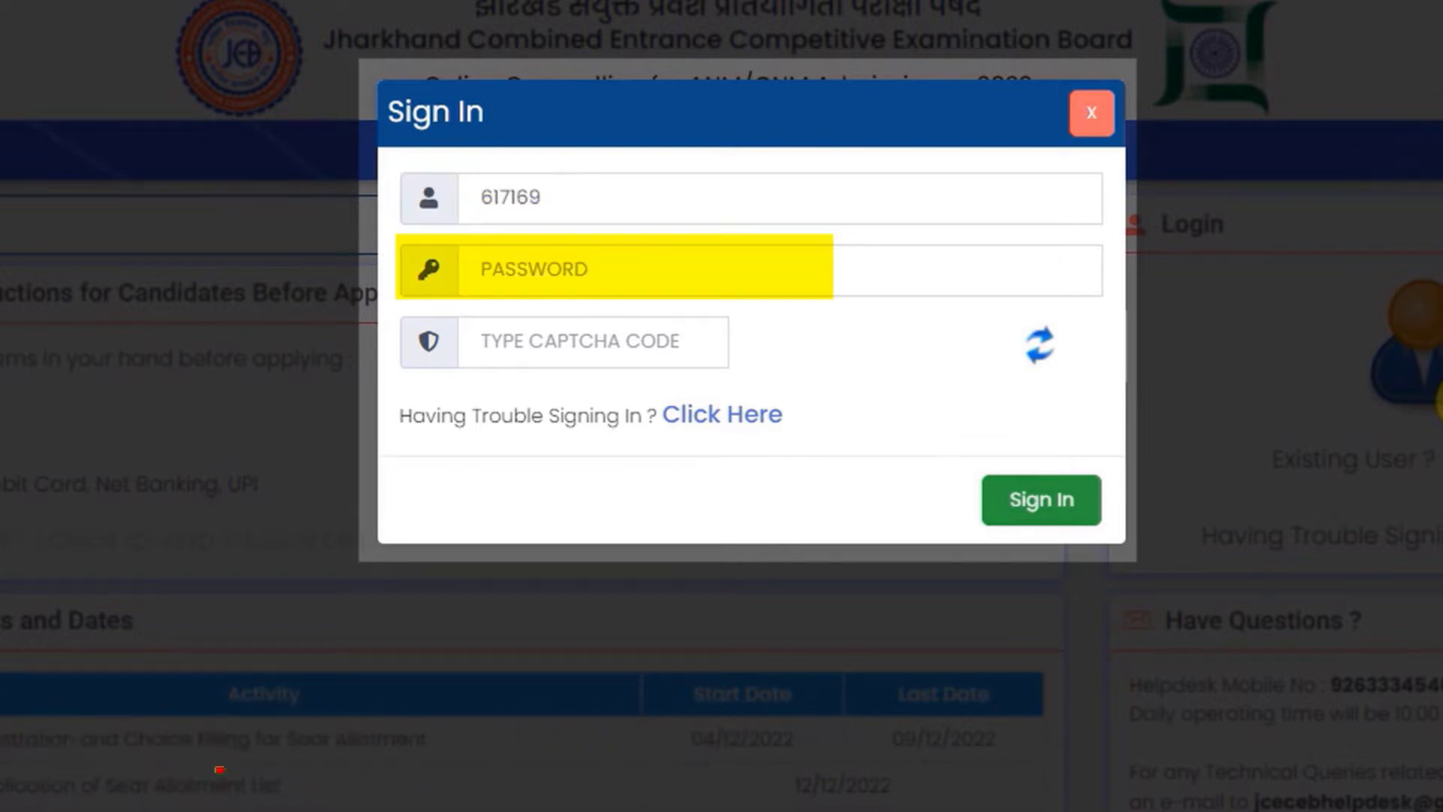
{"action": "left_click", "coordinate": [582, 219]}
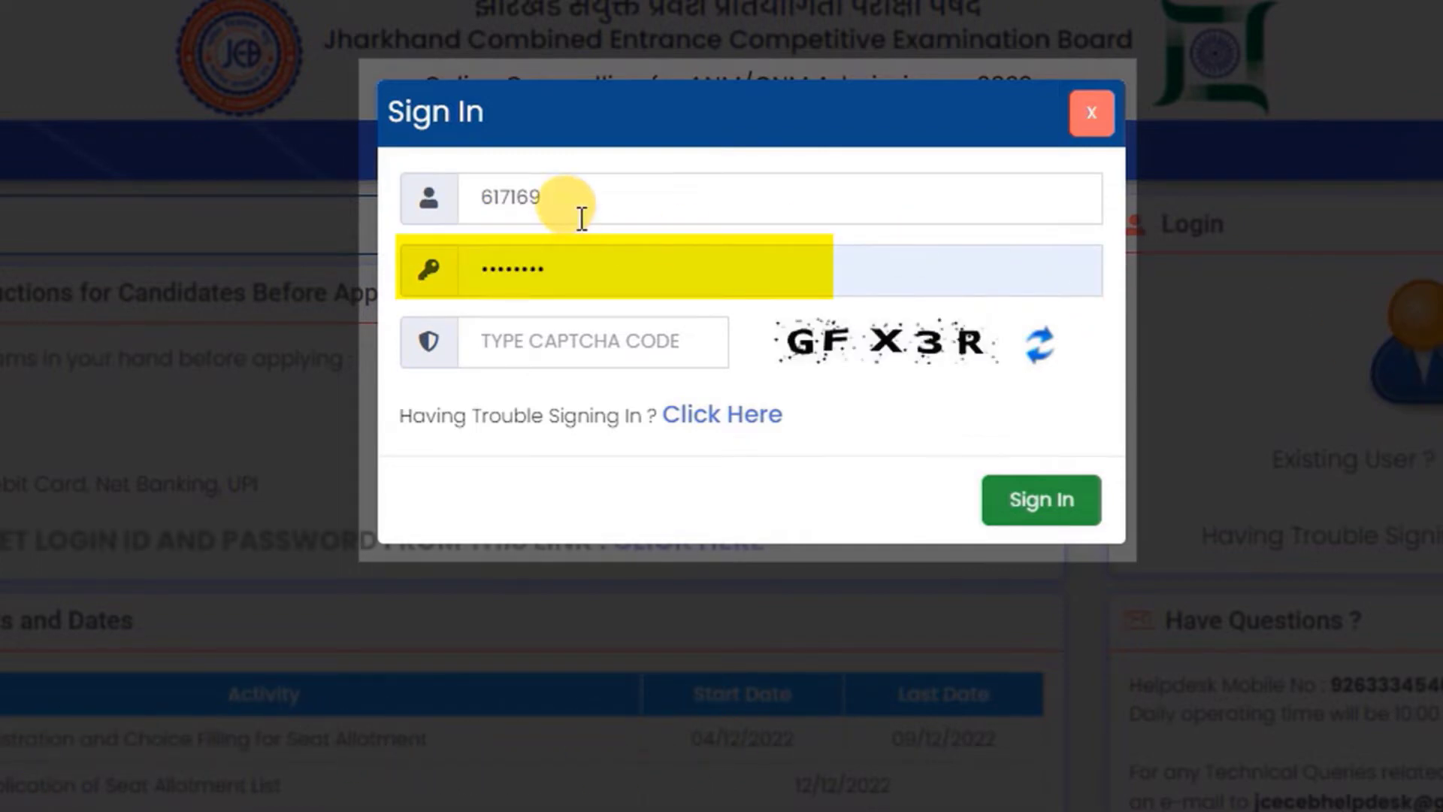
{"action": "left_click", "coordinate": [624, 338]}
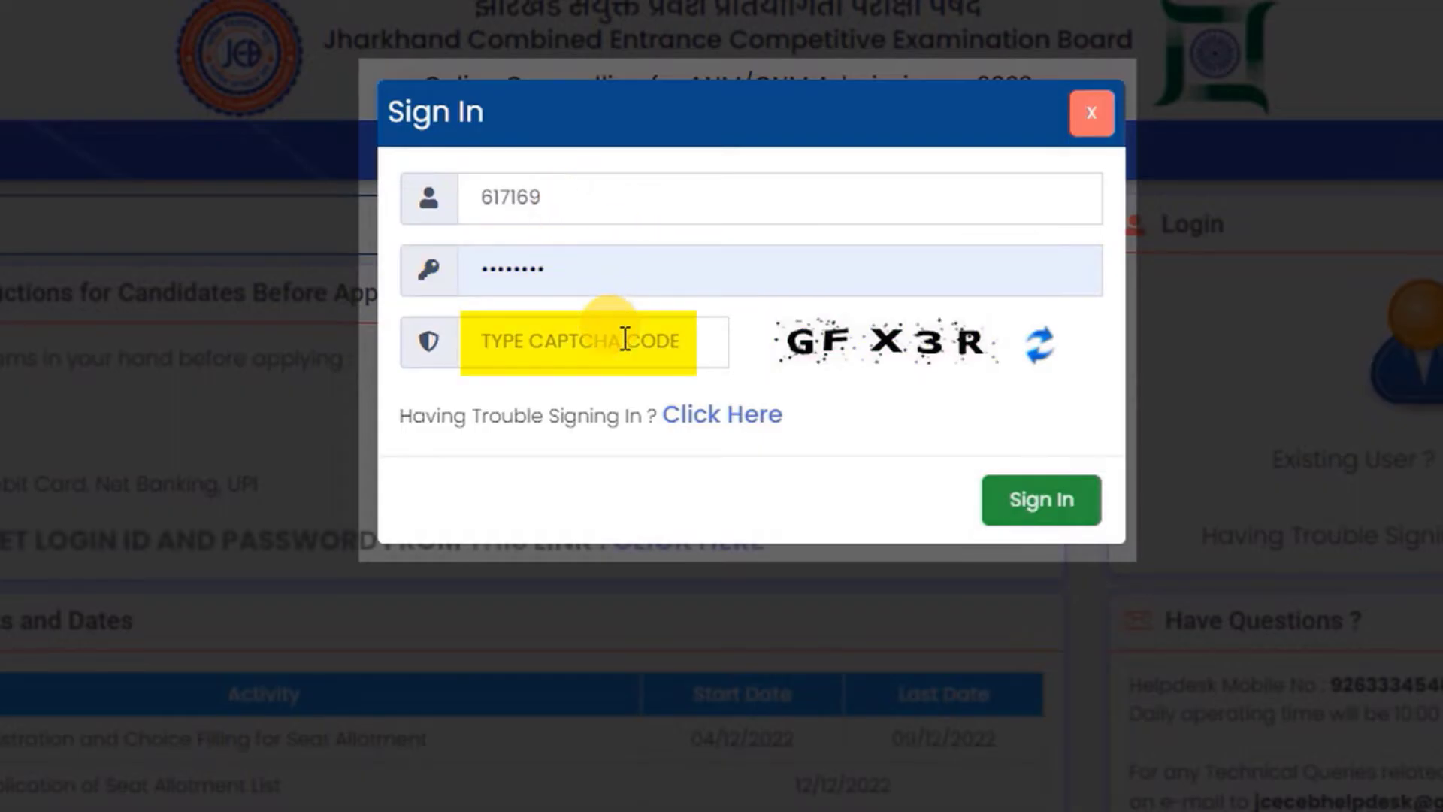
{"action": "type", "text": "GFX3R"}
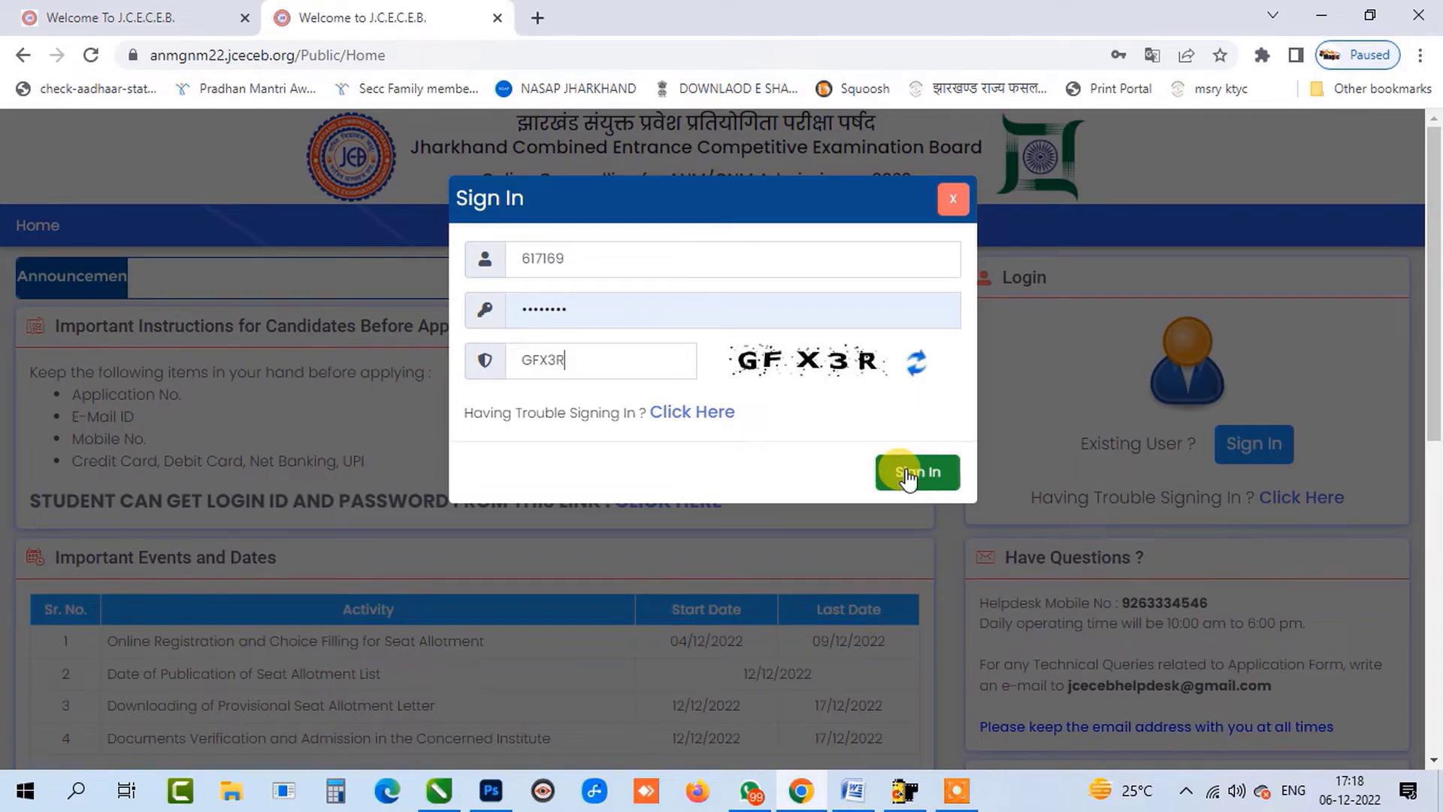
{"action": "left_click", "coordinate": [910, 479]}
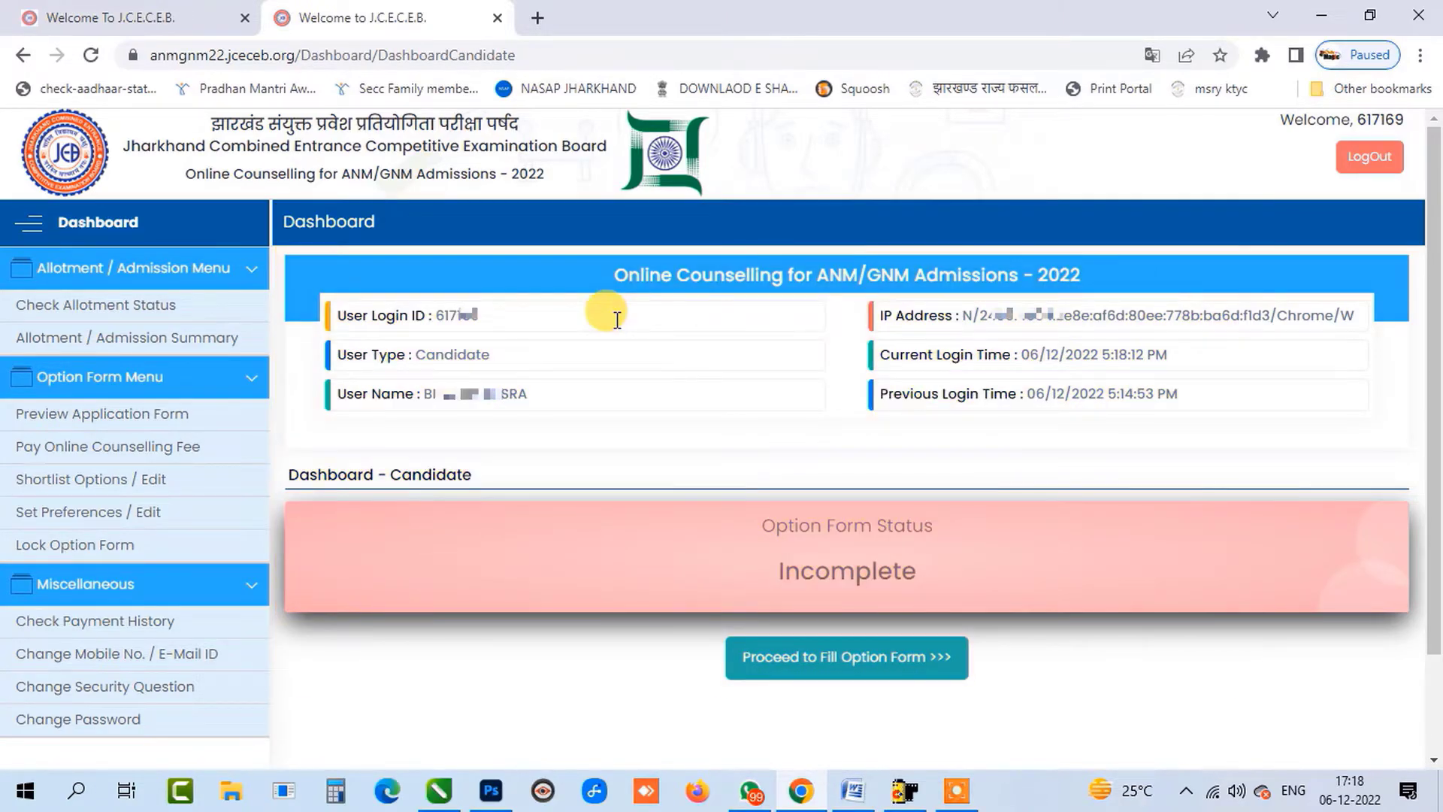
Proceed from the Incomplete option form status to the ₹250 counselling fee page.
{"action": "left_click_drag", "start_coordinate": [765, 531], "coordinate": [911, 594]}
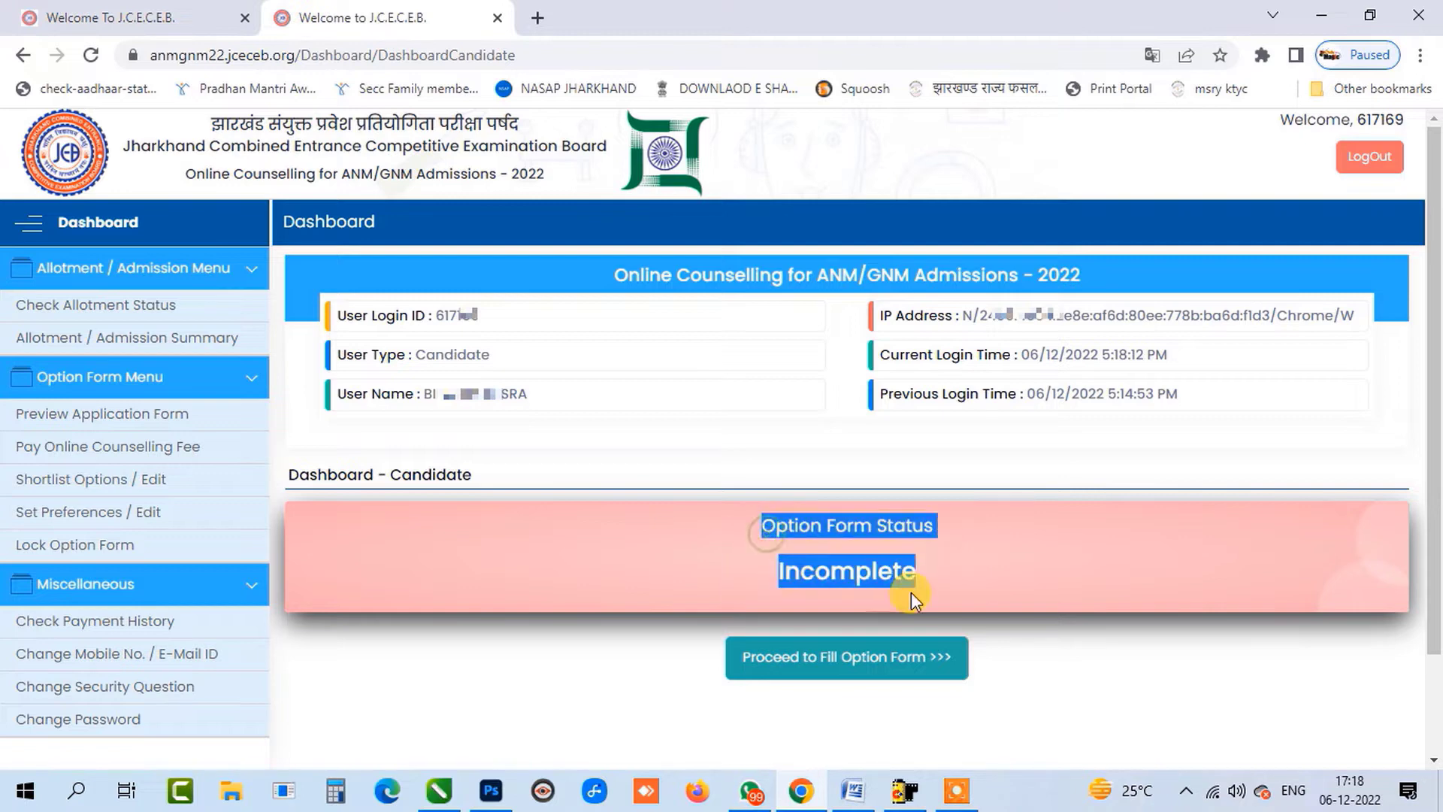
{"action": "left_click", "coordinate": [937, 570]}
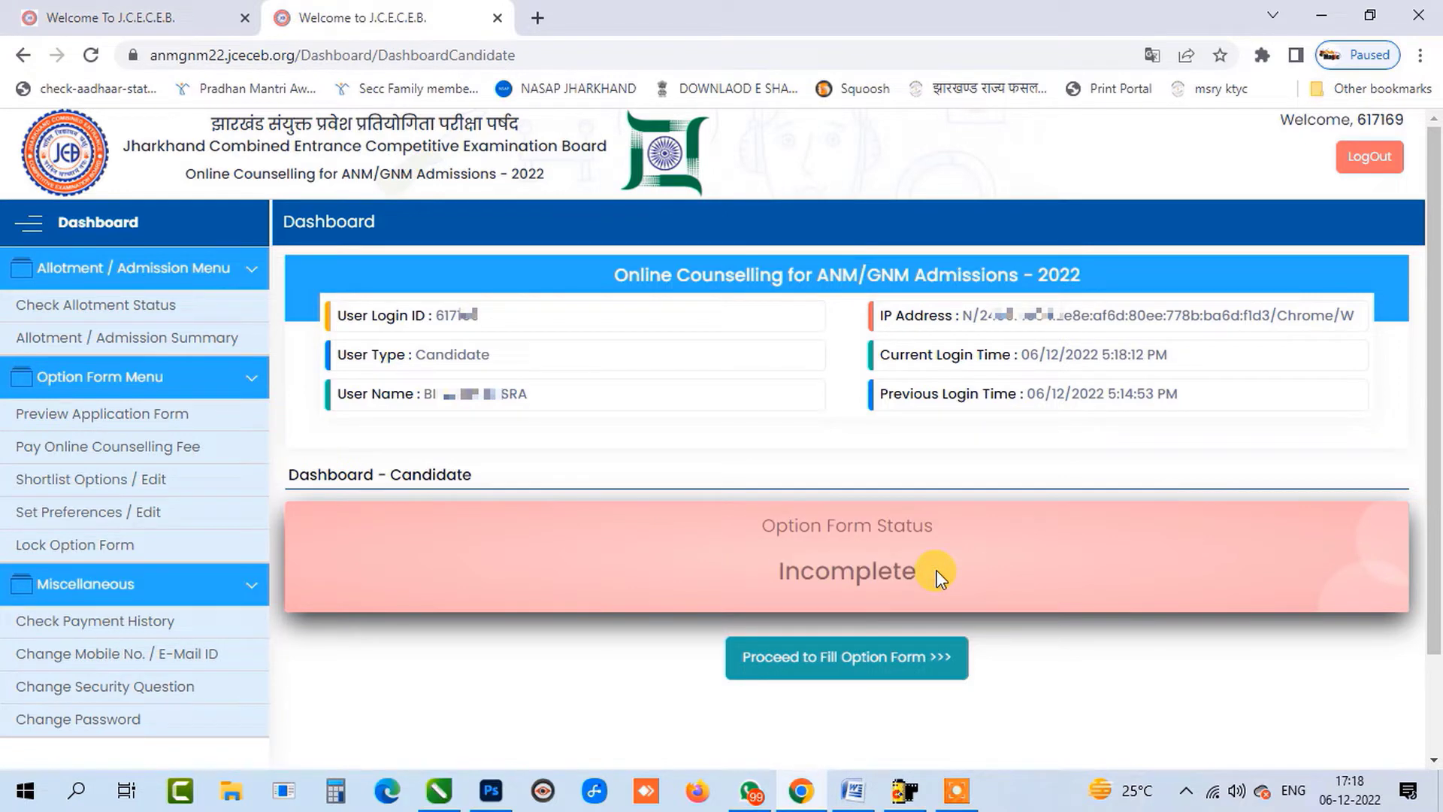
{"action": "left_click", "coordinate": [804, 662]}
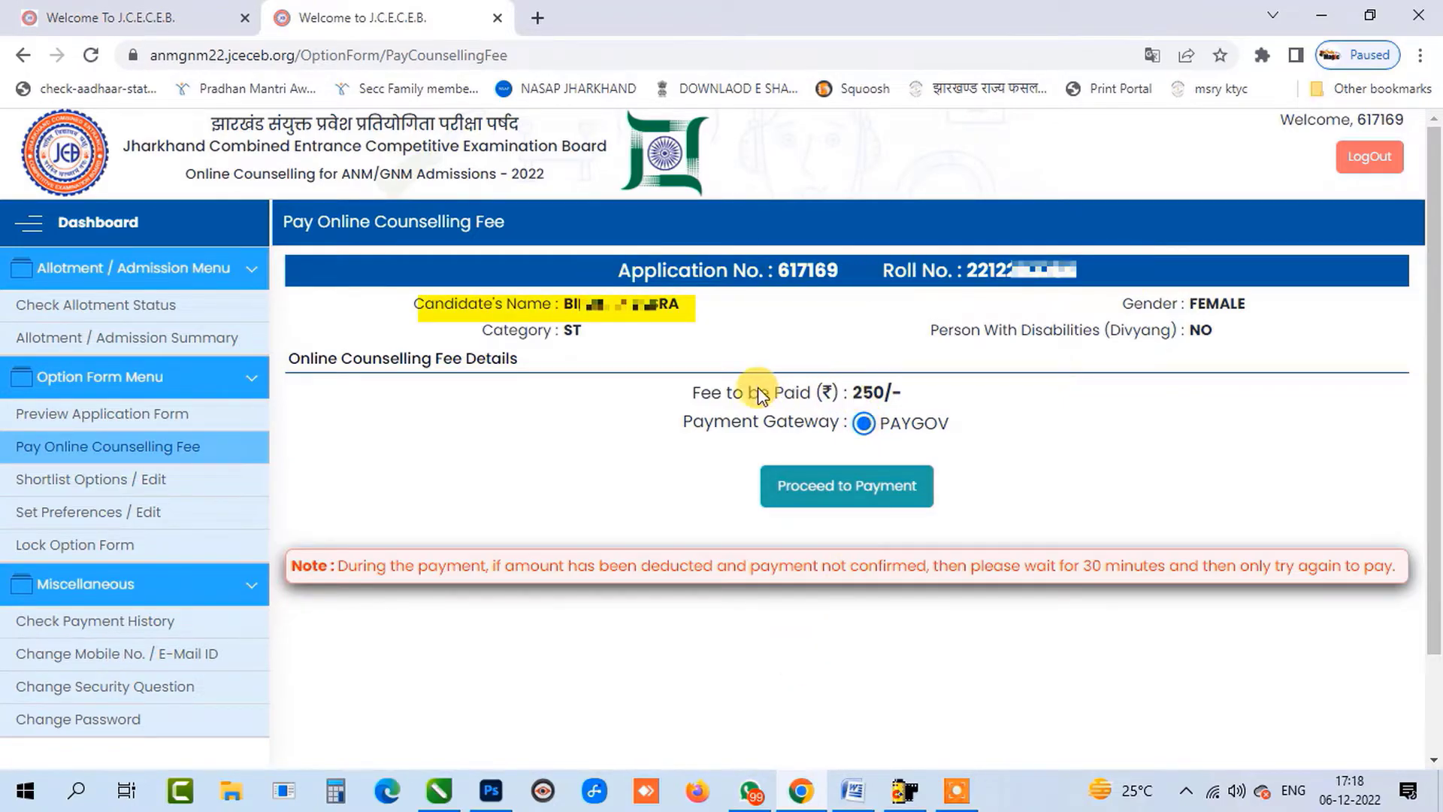
Review the ₹250 fee and the payment note, then proceed to pay through PAYGOV.
{"action": "left_click_drag", "start_coordinate": [688, 389], "coordinate": [901, 388]}
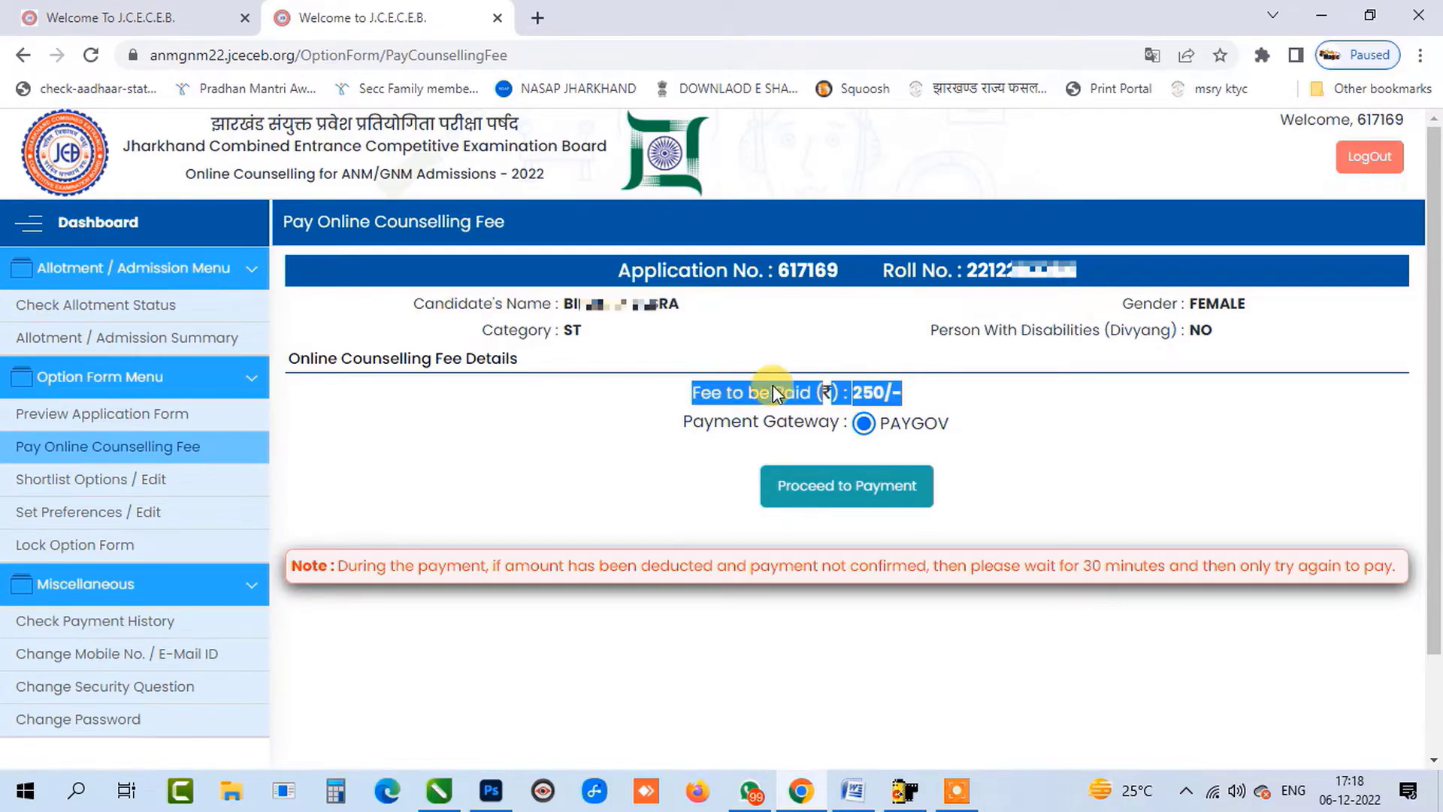
{"action": "left_click", "coordinate": [1014, 426]}
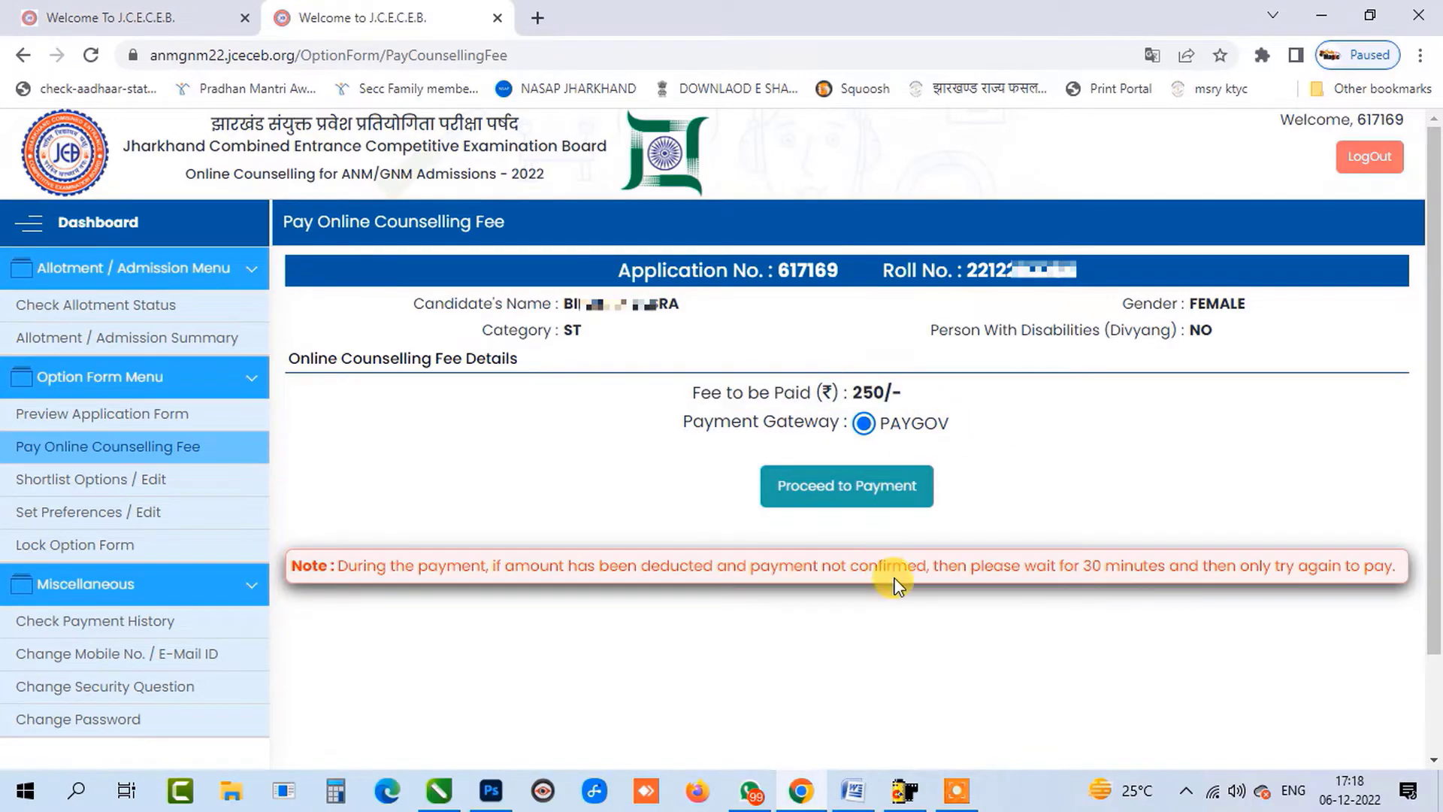
{"action": "left_click_drag", "start_coordinate": [339, 565], "coordinate": [1393, 571]}
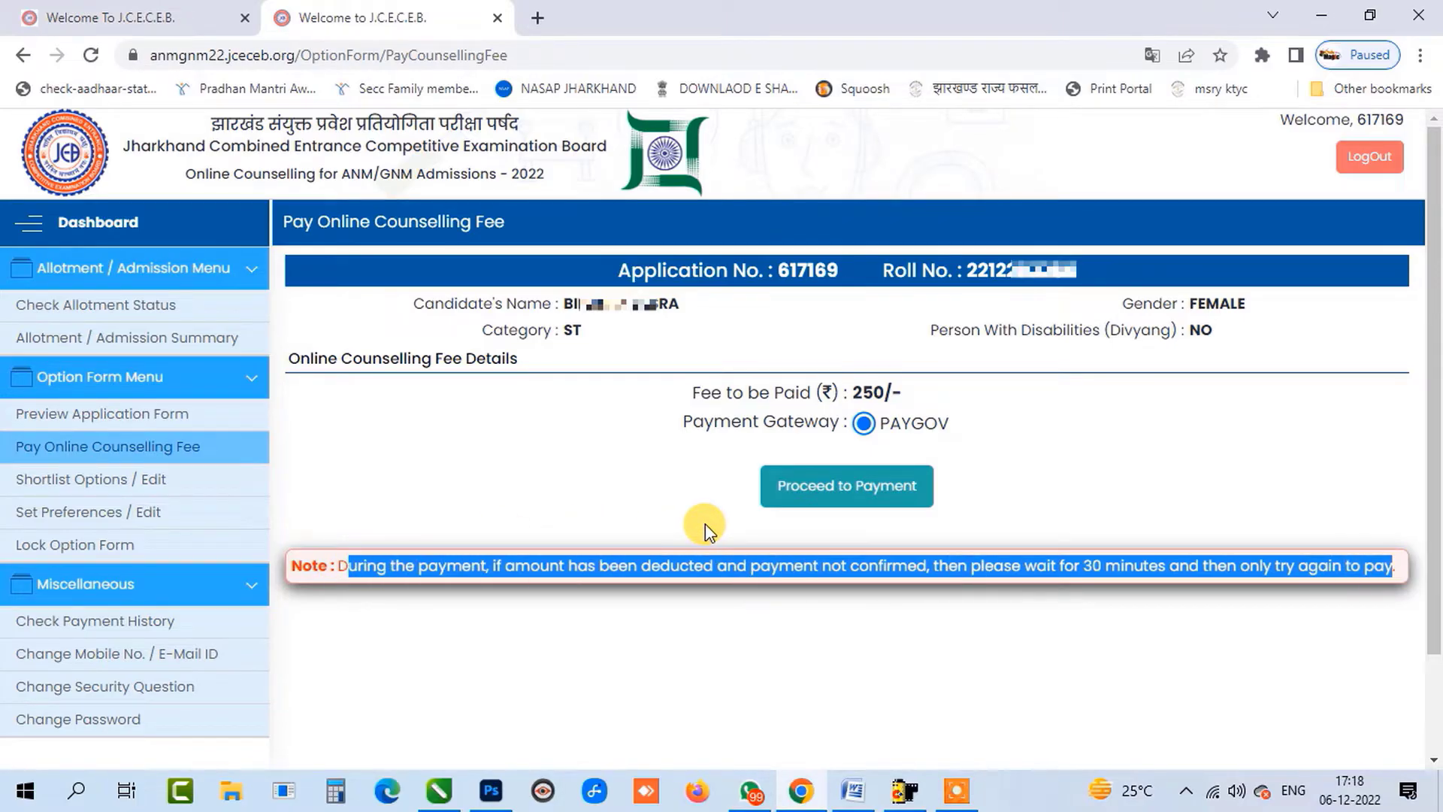
{"action": "left_click", "coordinate": [854, 490]}
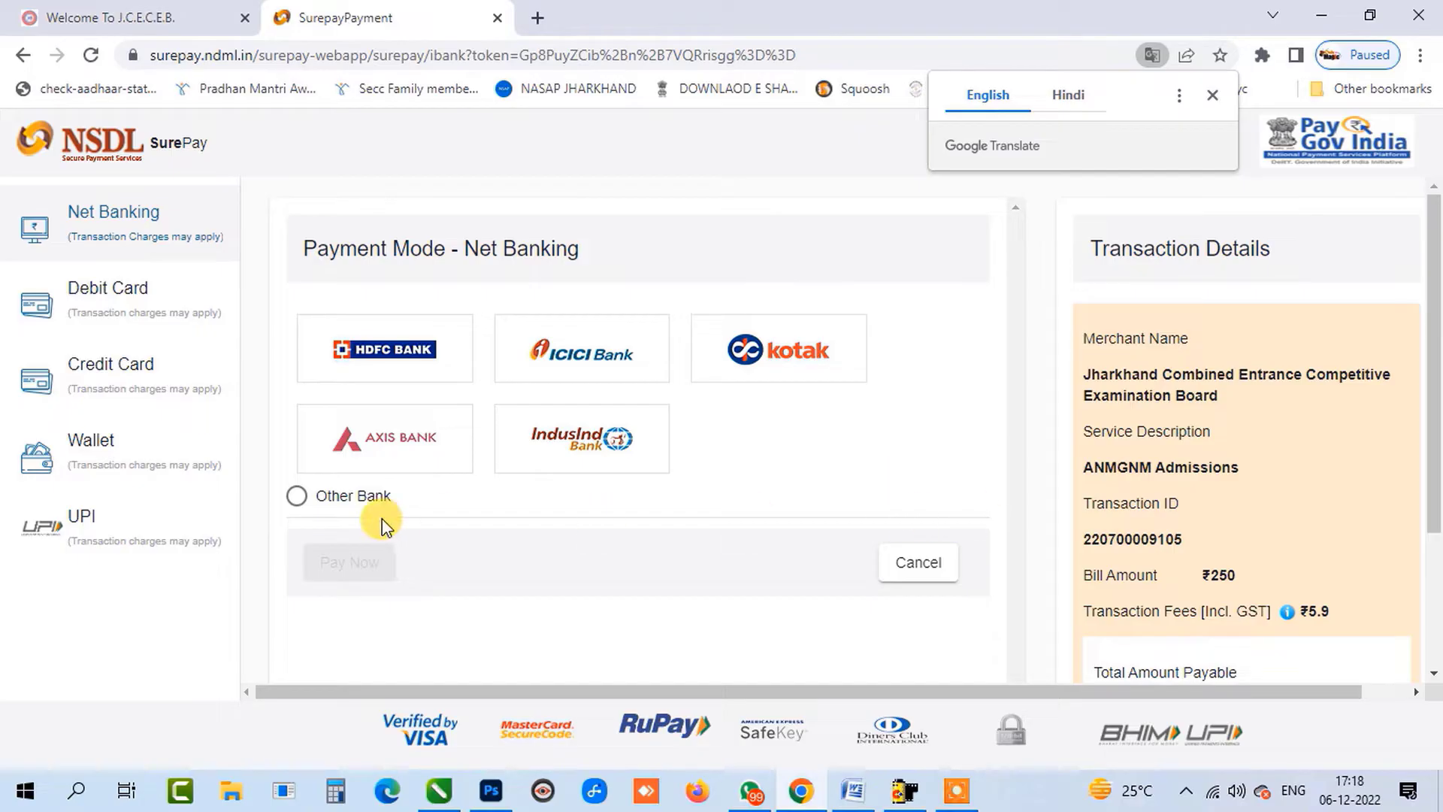
Pay the ₹250 fee by UPI in SurePay, entering the payer's UPI address.
{"action": "left_click", "coordinate": [117, 511]}
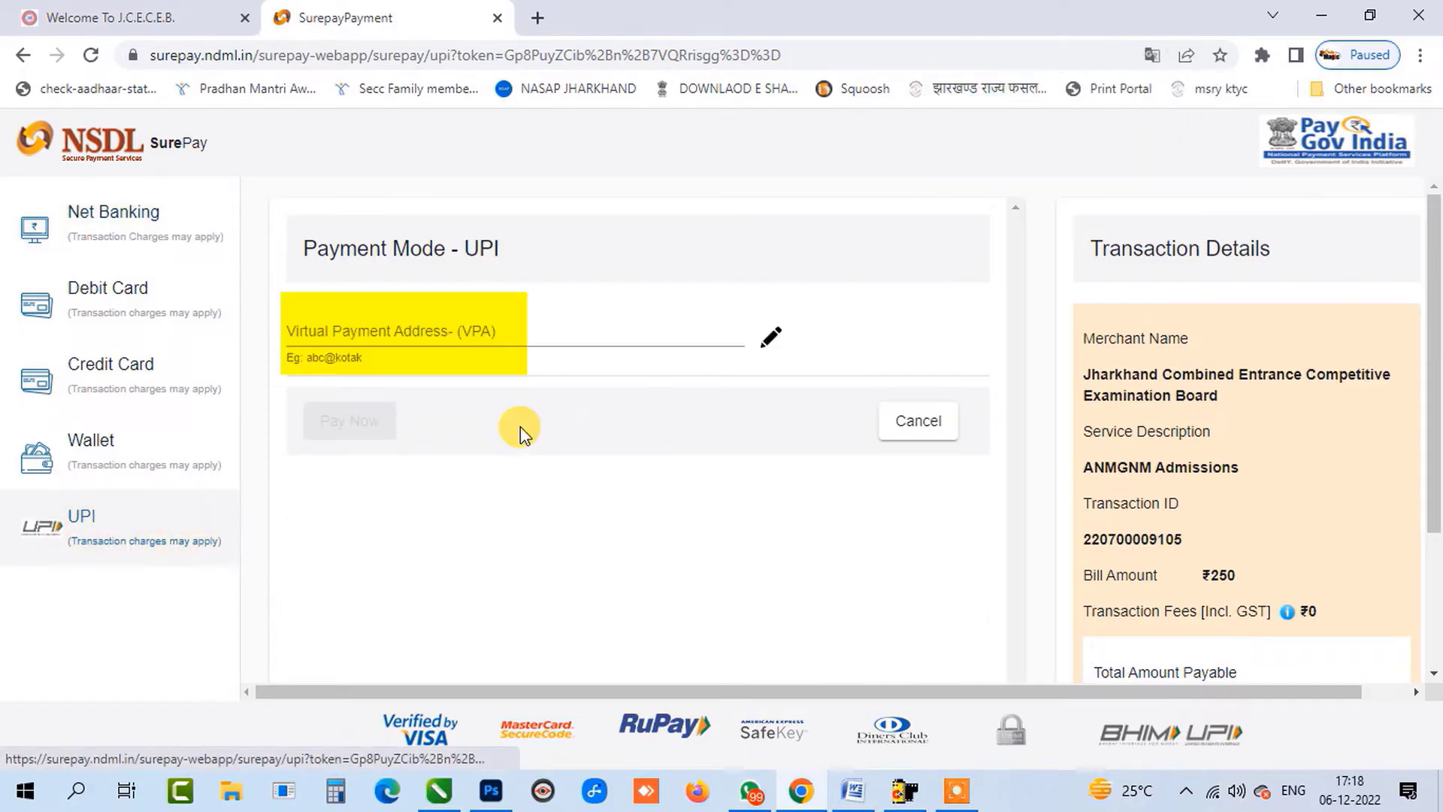
{"action": "left_click", "coordinate": [479, 331]}
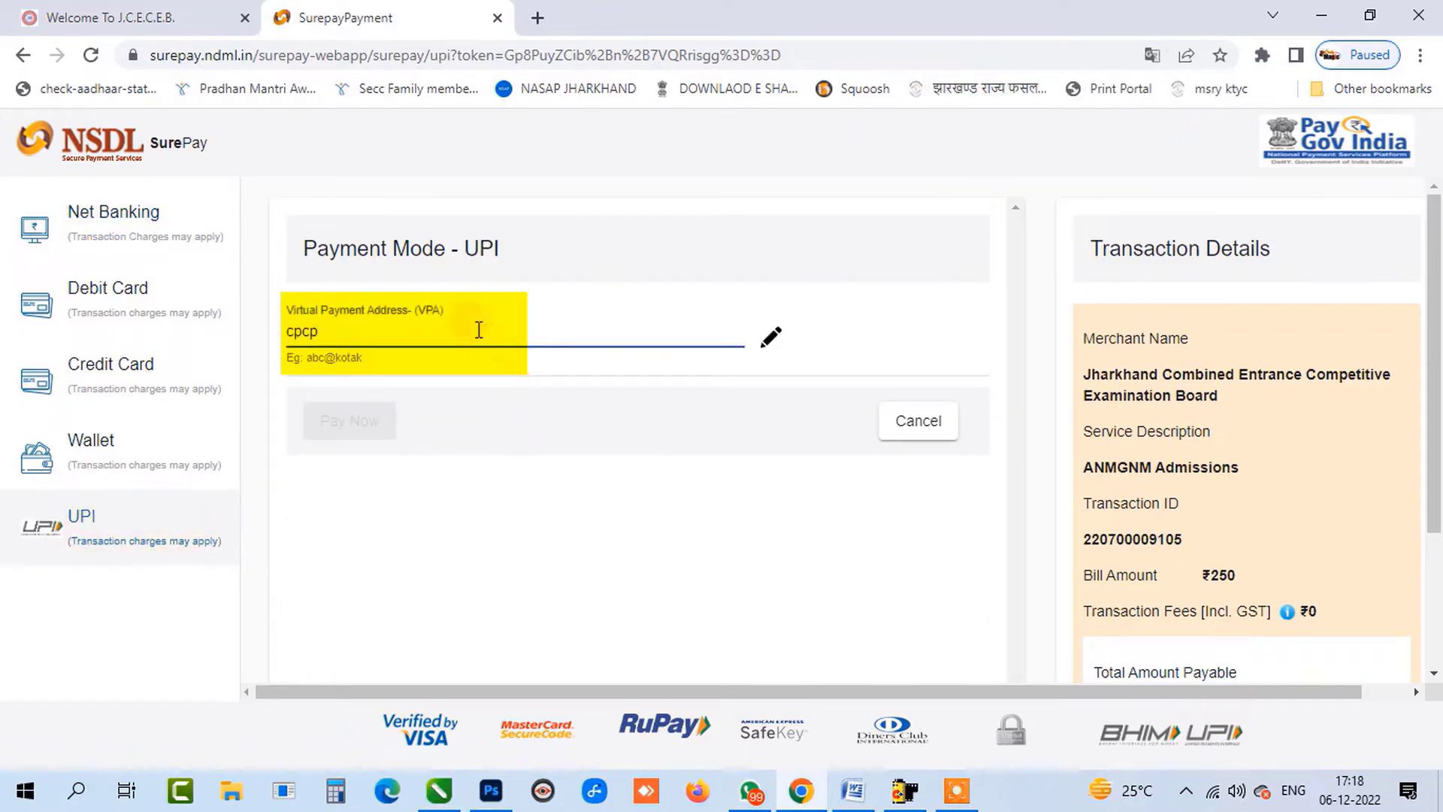
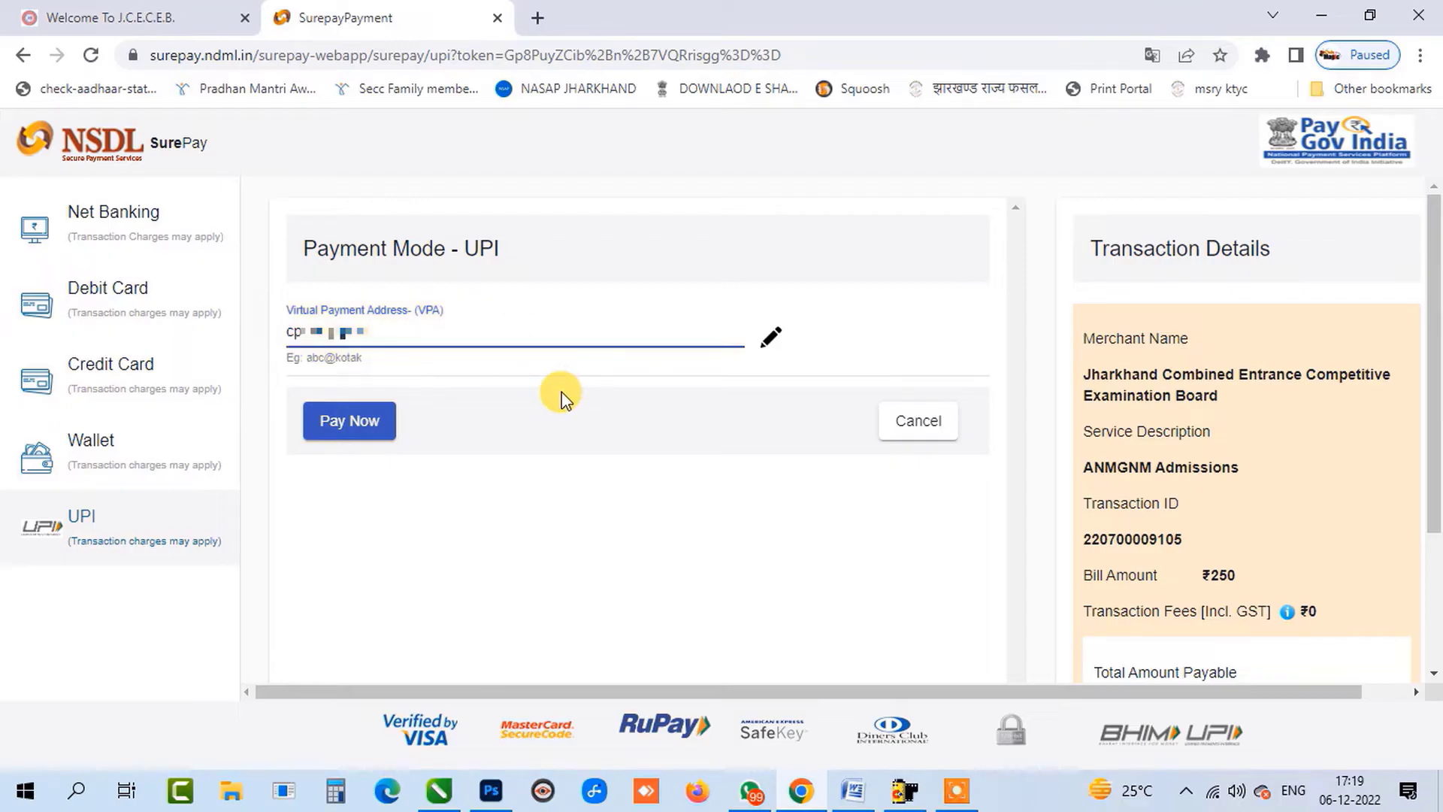
{"action": "left_click", "coordinate": [561, 391]}
{"action": "left_click", "coordinate": [336, 417]}
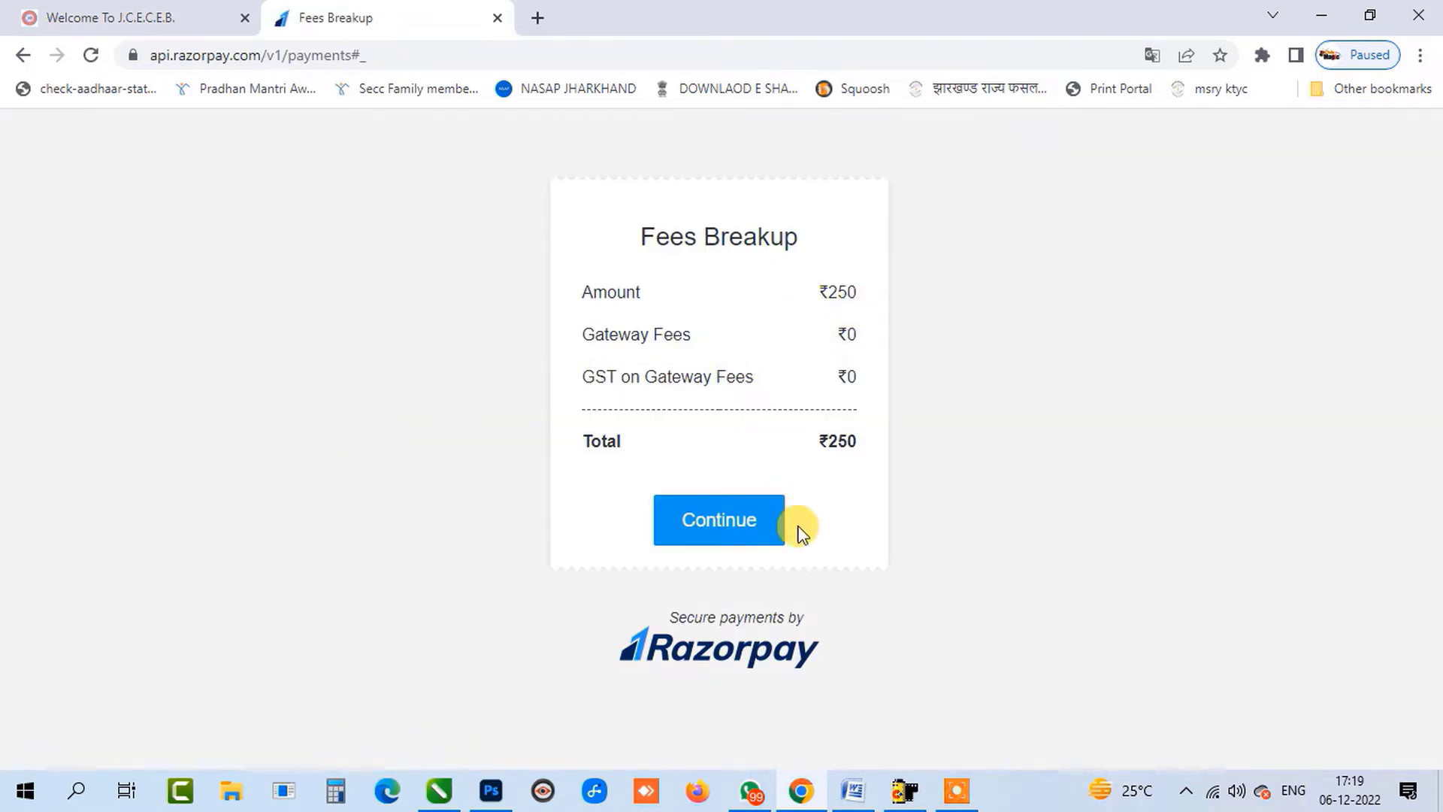
Accept the ₹250 Razorpay fee breakup, approve the UPI collect request, and save the fee step.
{"action": "left_click", "coordinate": [746, 535]}
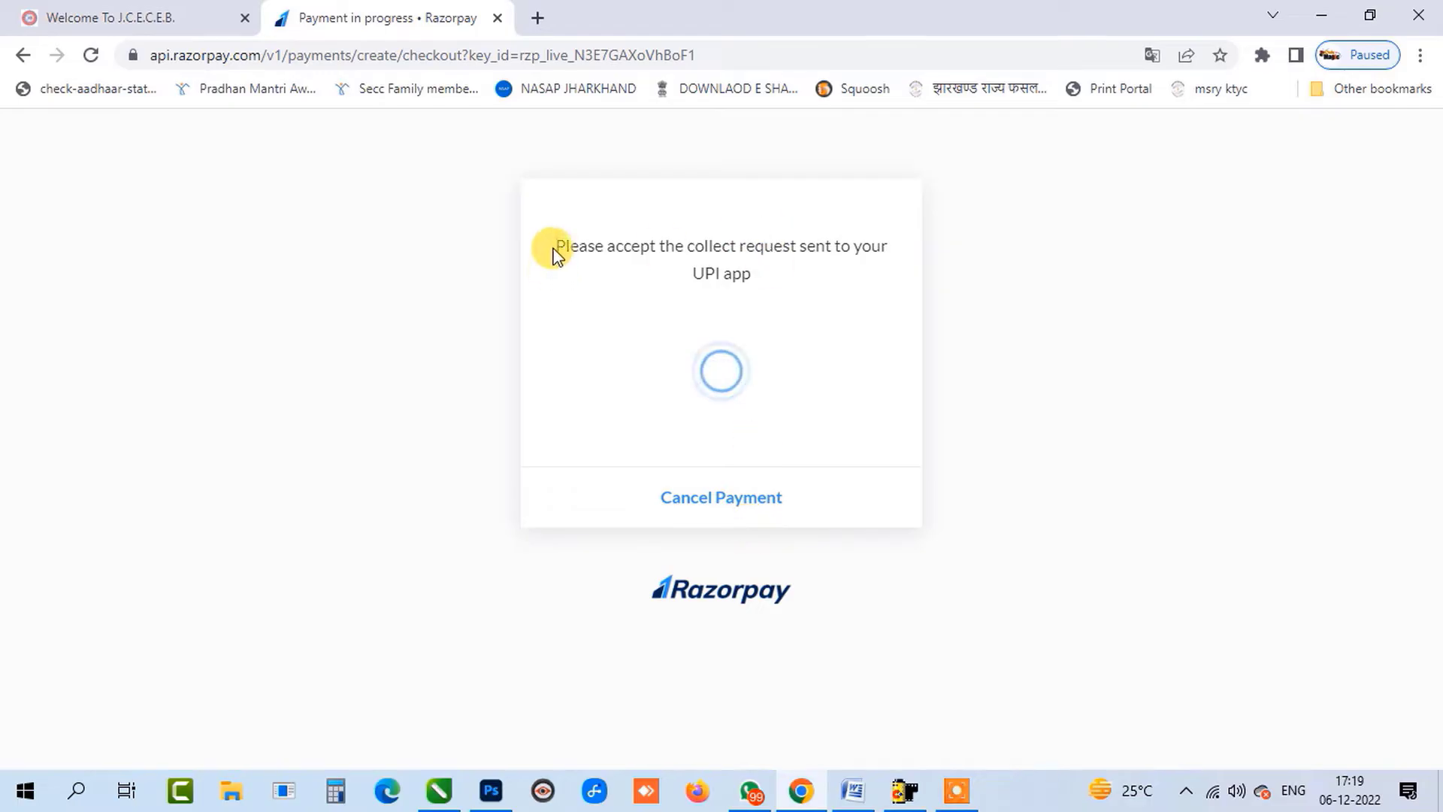
{"action": "left_click_drag", "start_coordinate": [551, 247], "coordinate": [905, 267]}
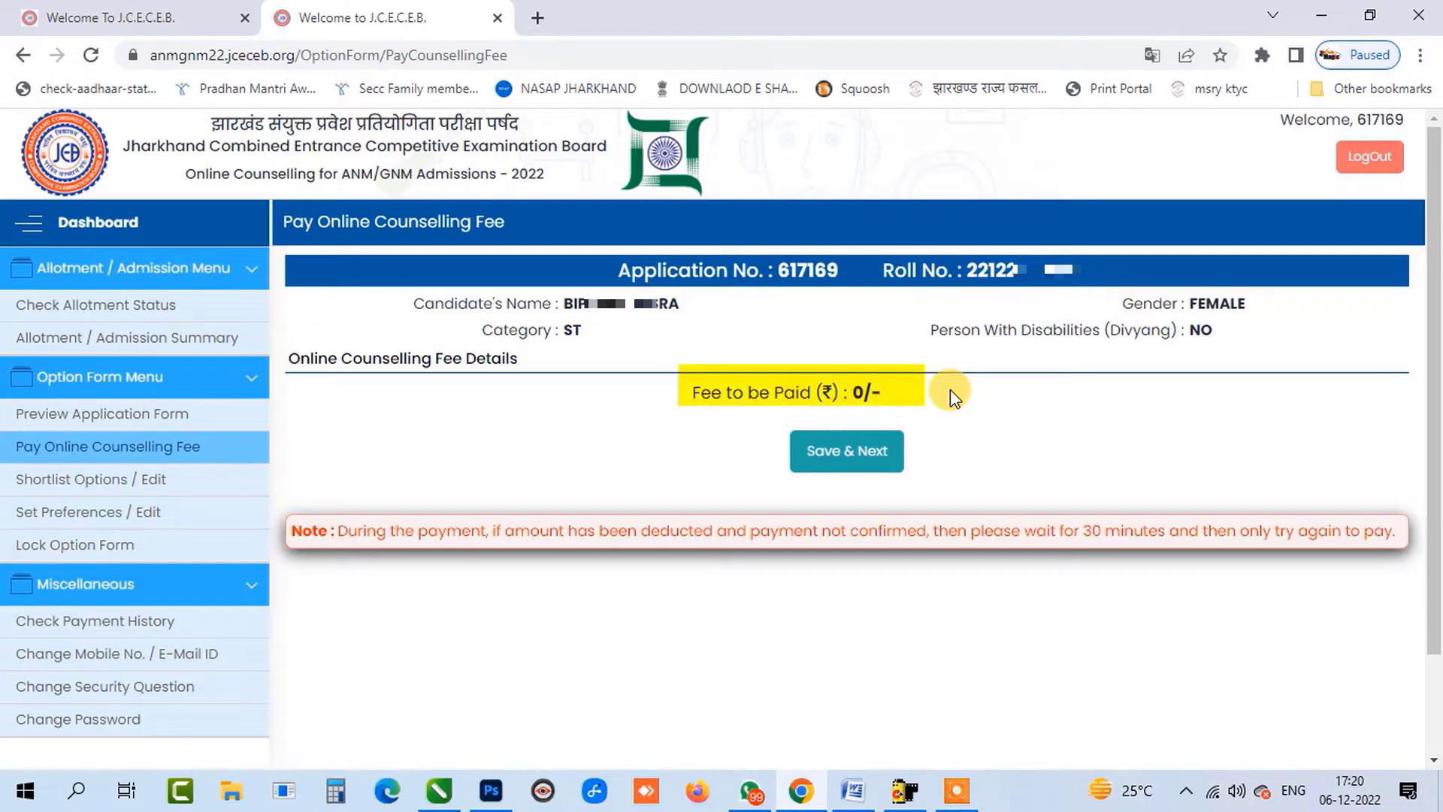
{"action": "left_click", "coordinate": [869, 452]}
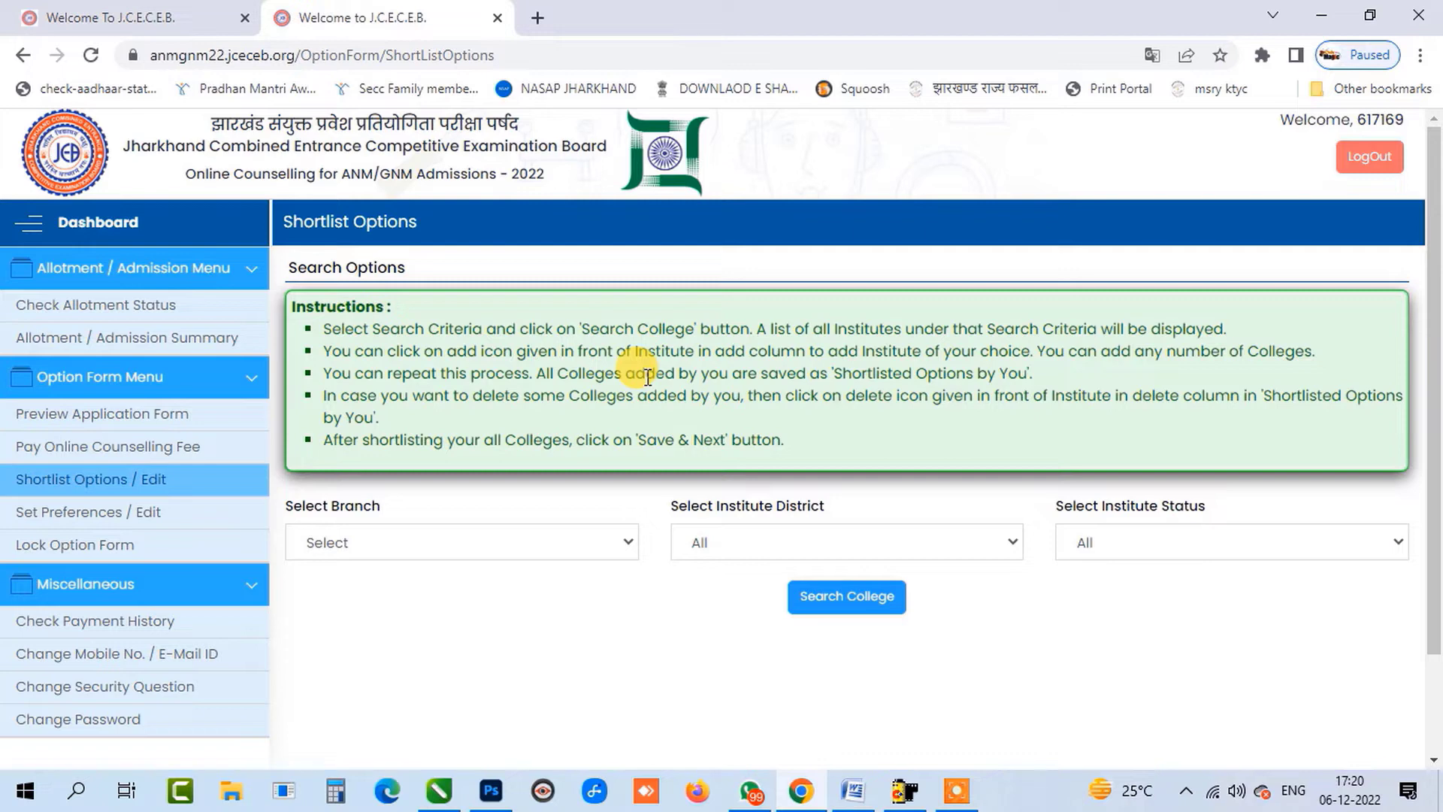
Choose the GNM branch, search Deoghar district, and shortlist Shivam School of Nursing.
{"action": "scroll", "coordinate": [647, 377], "scroll_direction": "down", "scroll_amount": 2}
{"action": "left_click", "coordinate": [434, 435]}
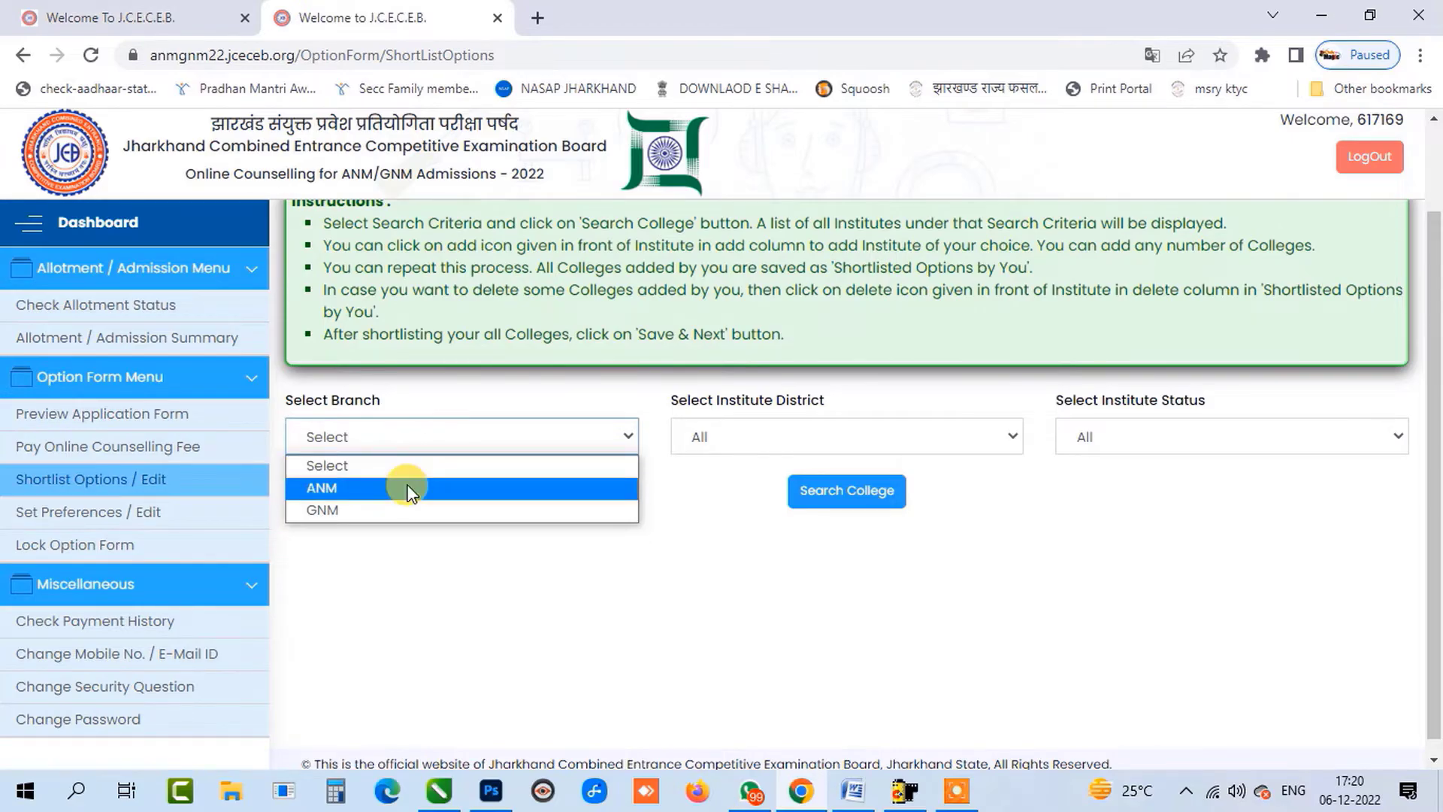
{"action": "left_click", "coordinate": [416, 508]}
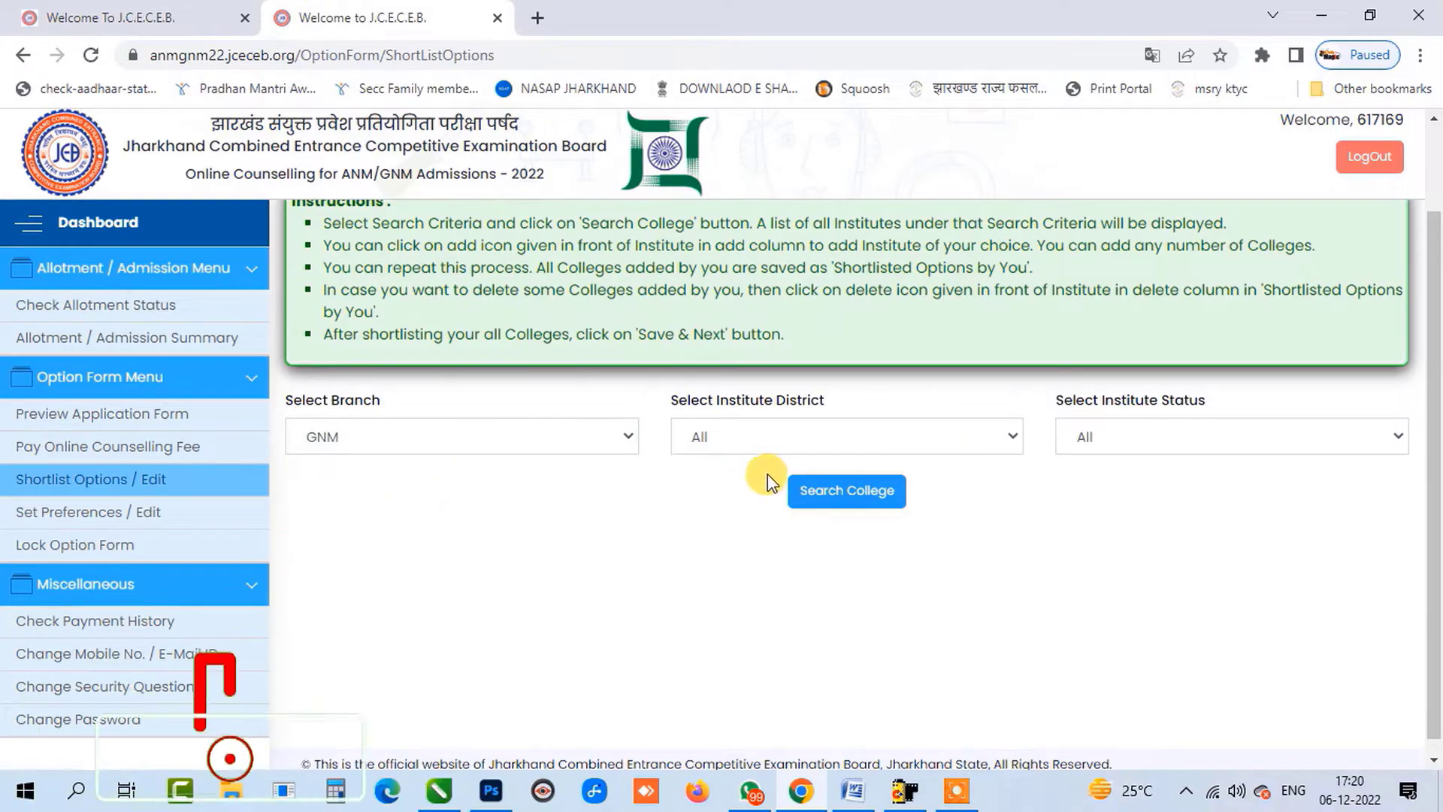
{"action": "left_click", "coordinate": [771, 449]}
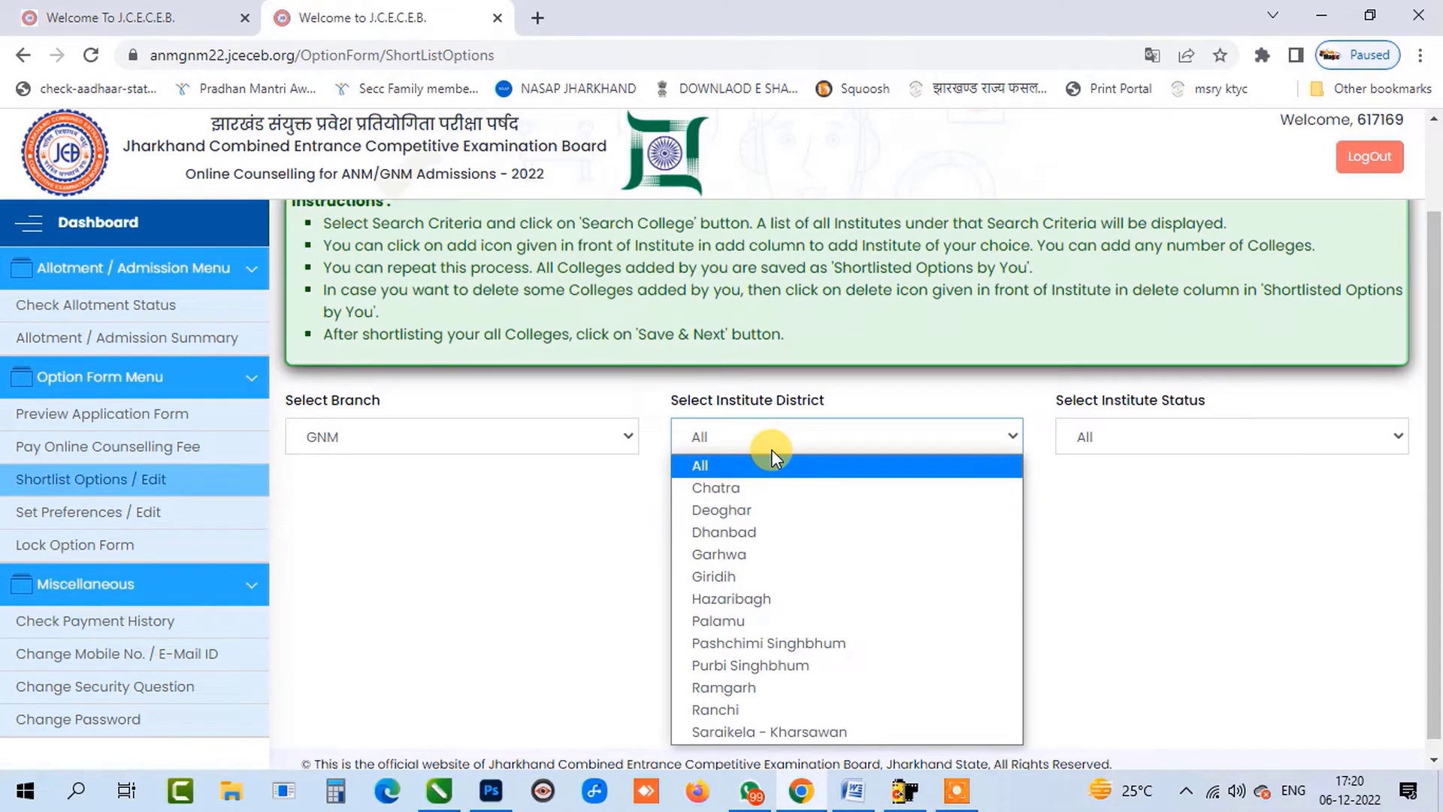
{"action": "left_click", "coordinate": [775, 508]}
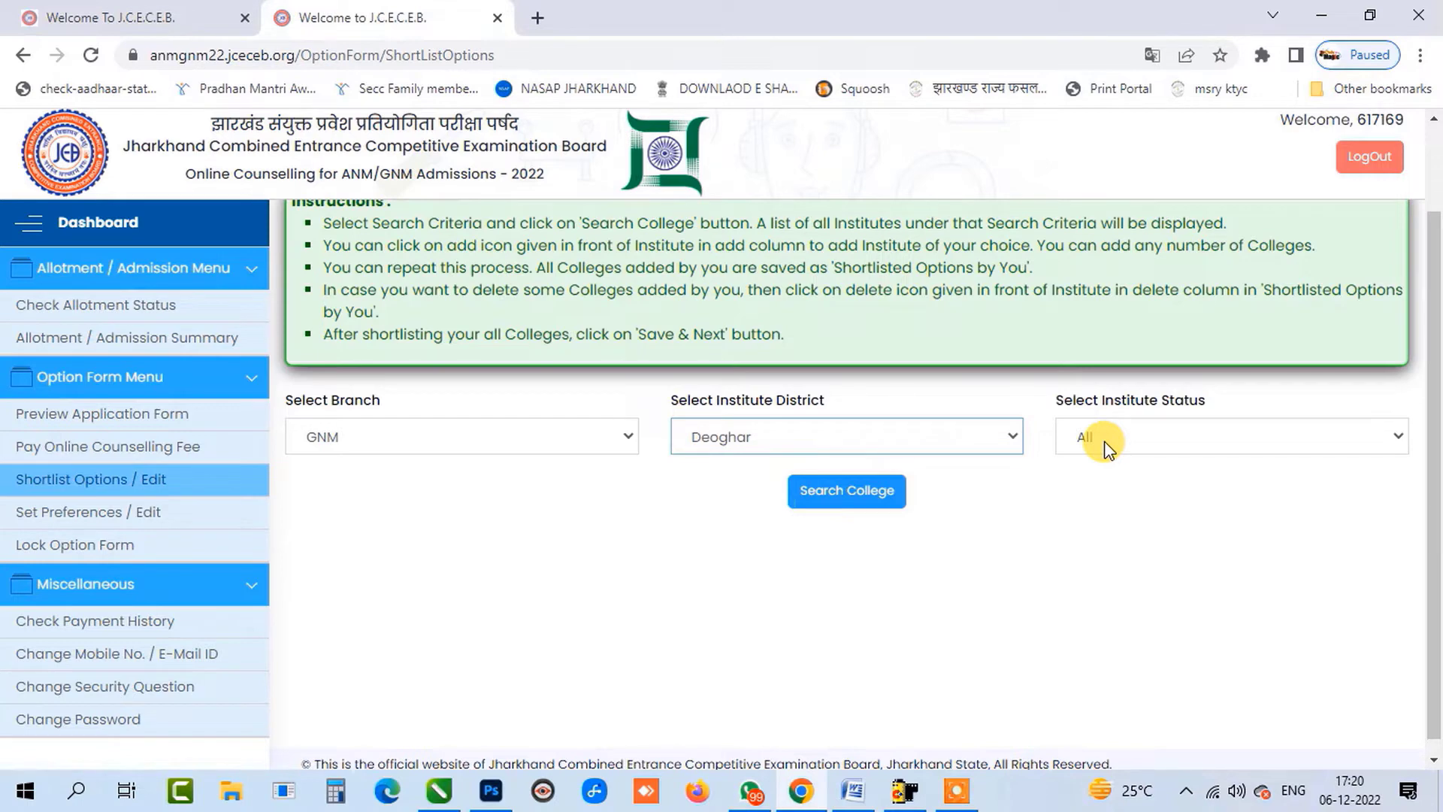
{"action": "left_click", "coordinate": [870, 493]}
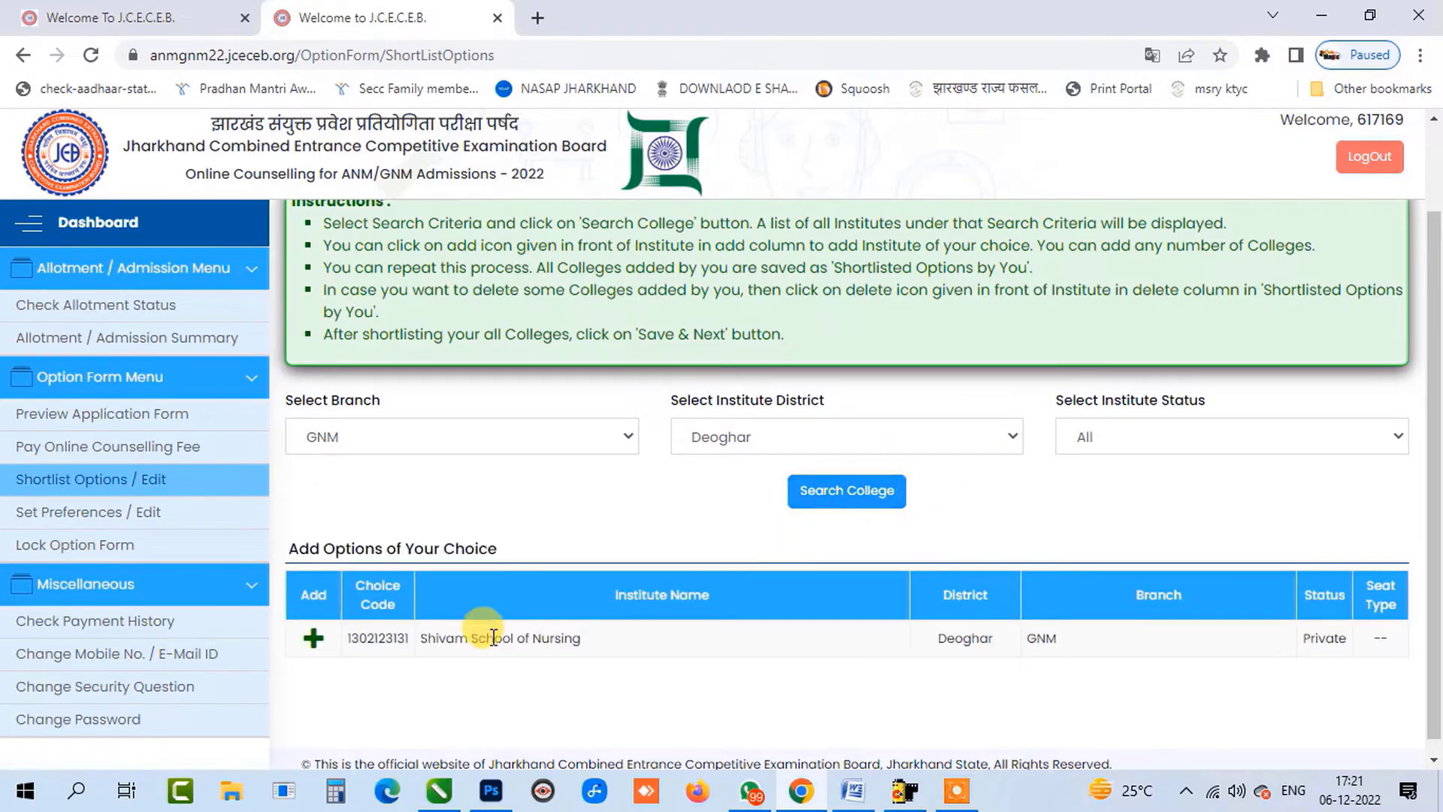
{"action": "left_click", "coordinate": [625, 650]}
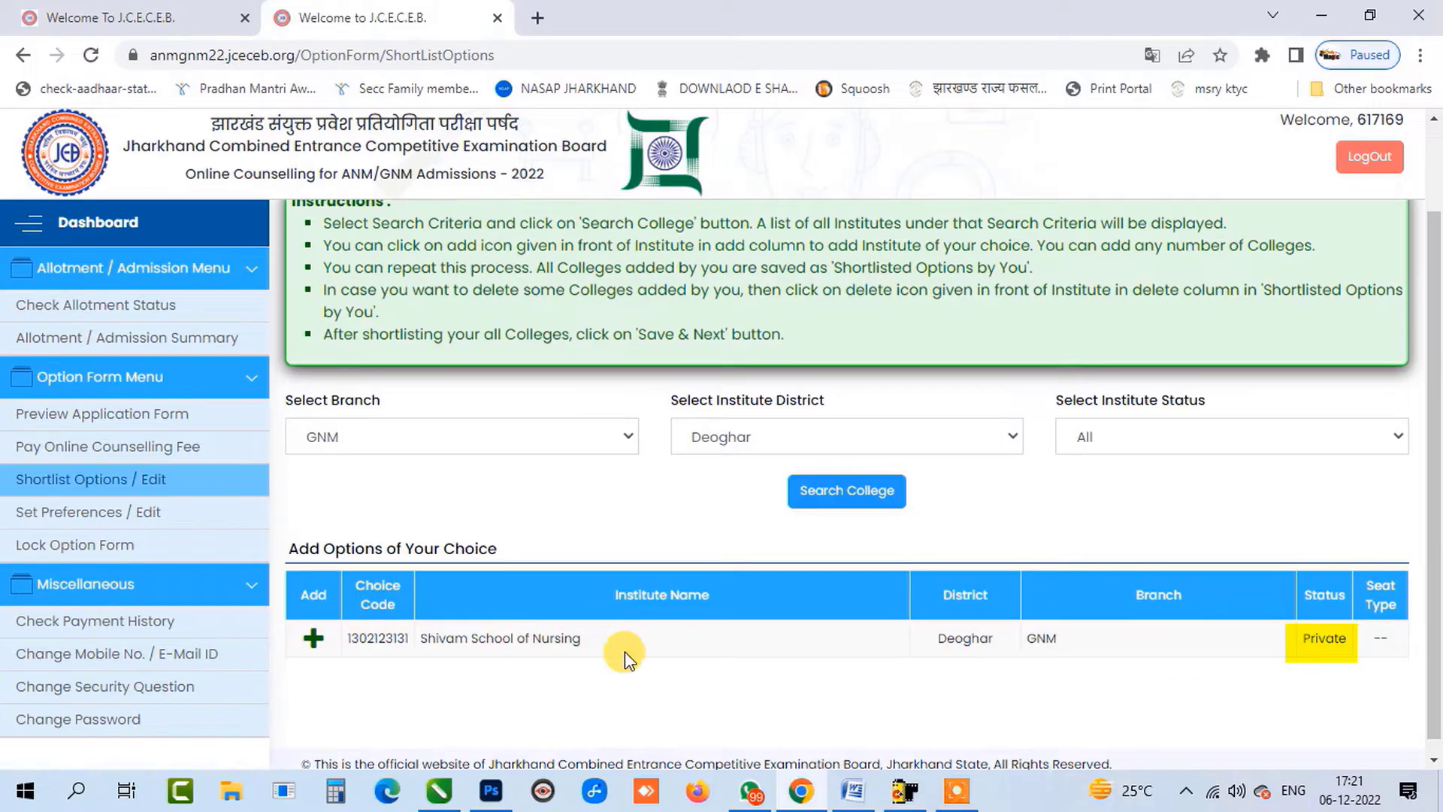
{"action": "scroll", "coordinate": [634, 651], "scroll_direction": "down", "scroll_amount": 1}
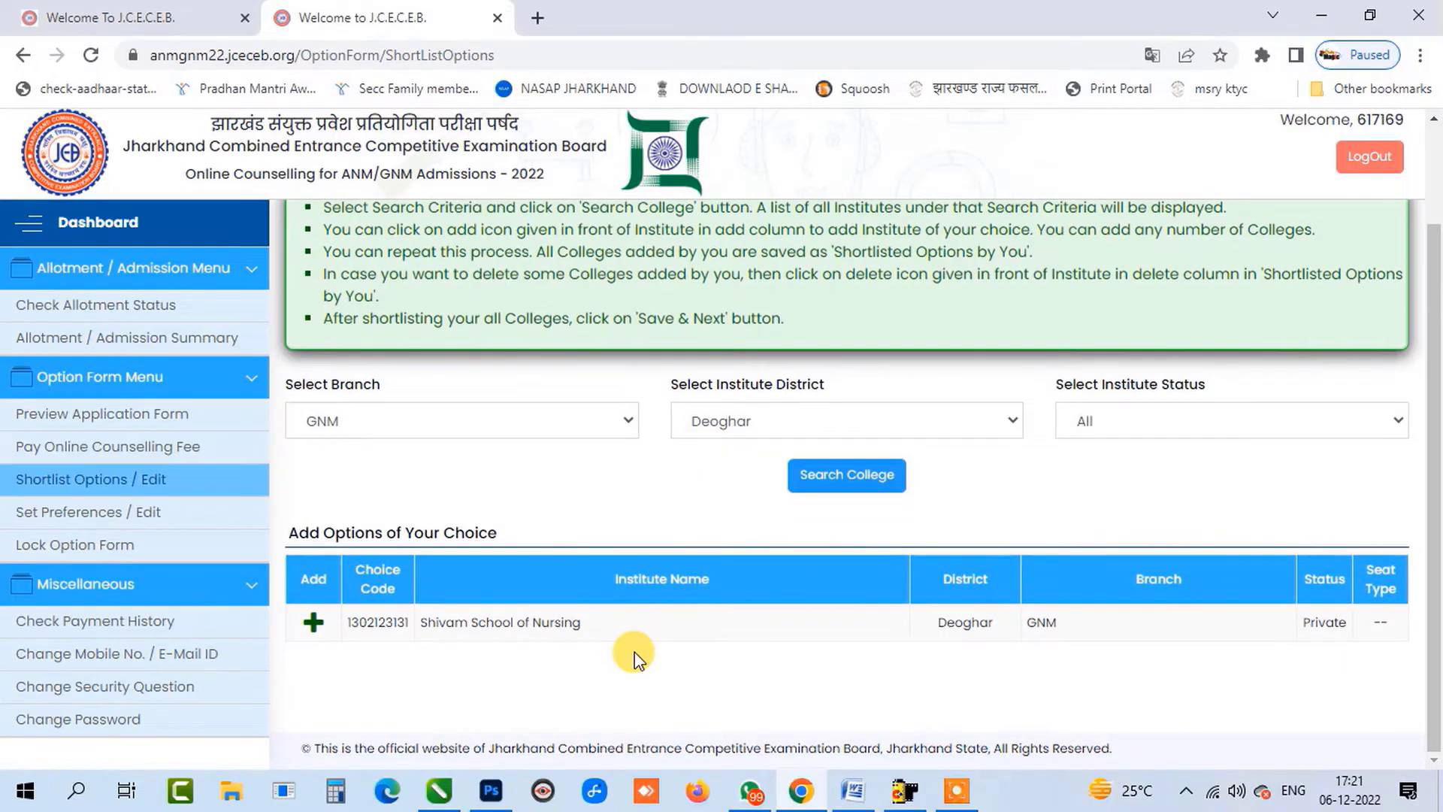
{"action": "left_click", "coordinate": [309, 621]}
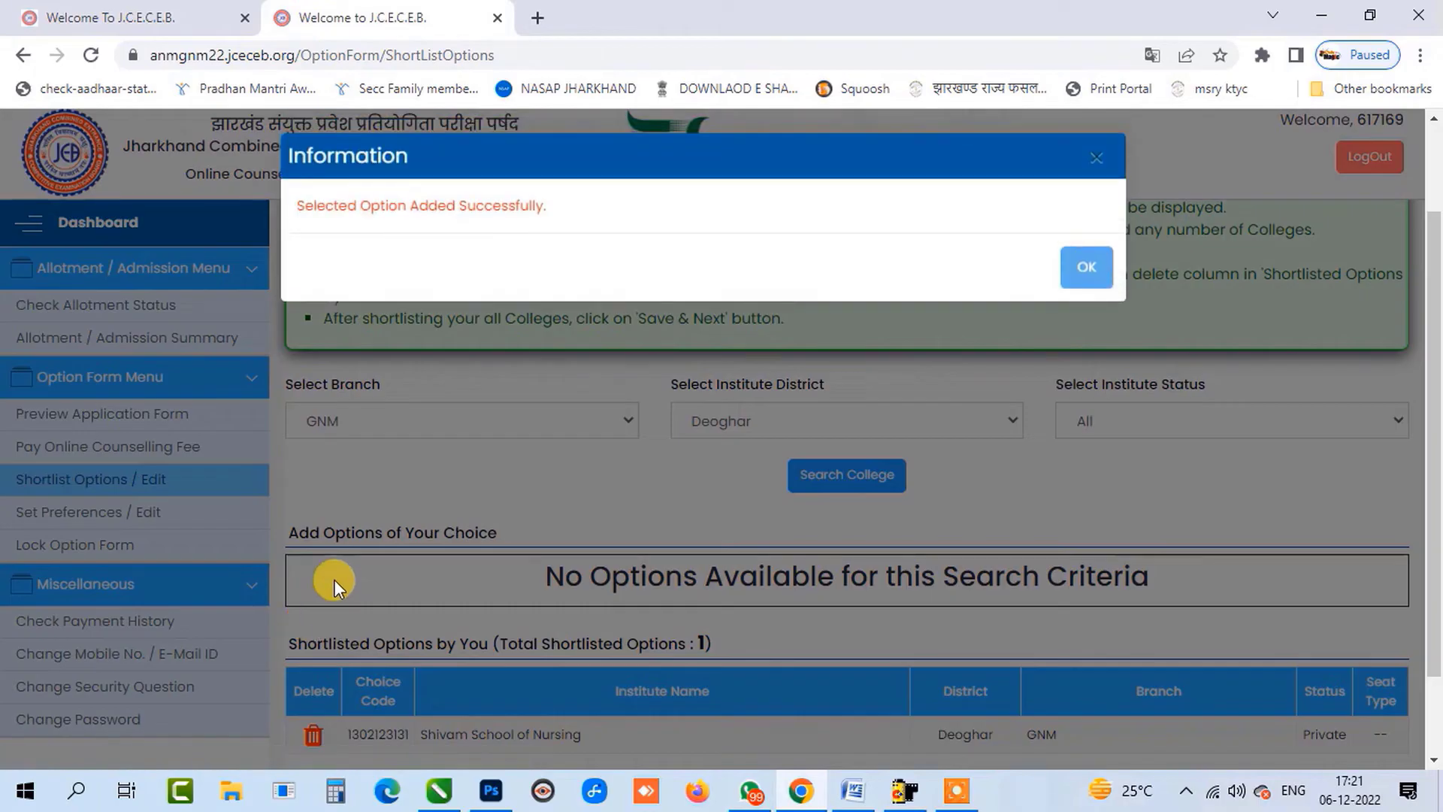
{"action": "left_click", "coordinate": [1088, 267]}
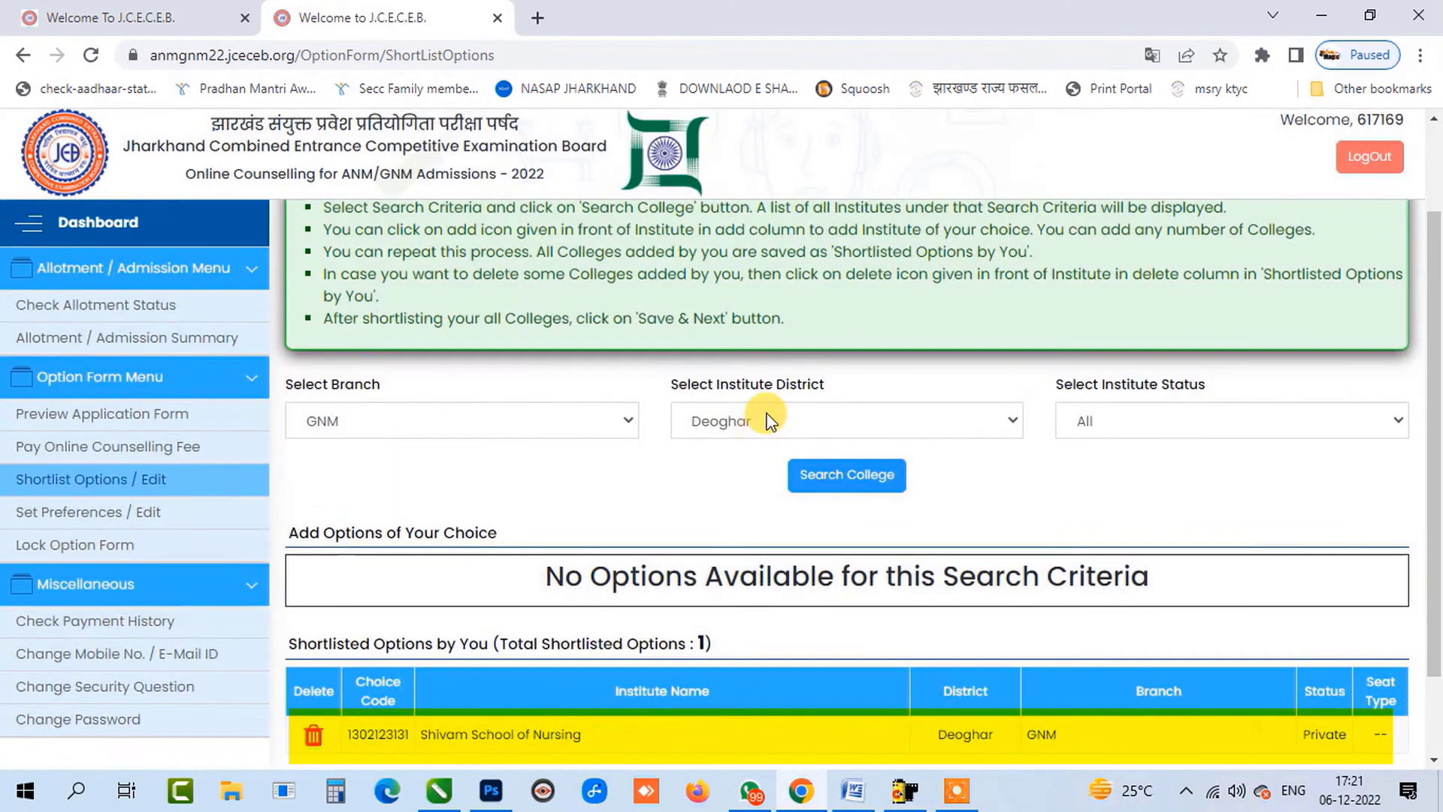
Search Giridih district and shortlist GD Bagaria School of Nursing.
{"action": "left_click", "coordinate": [767, 420]}
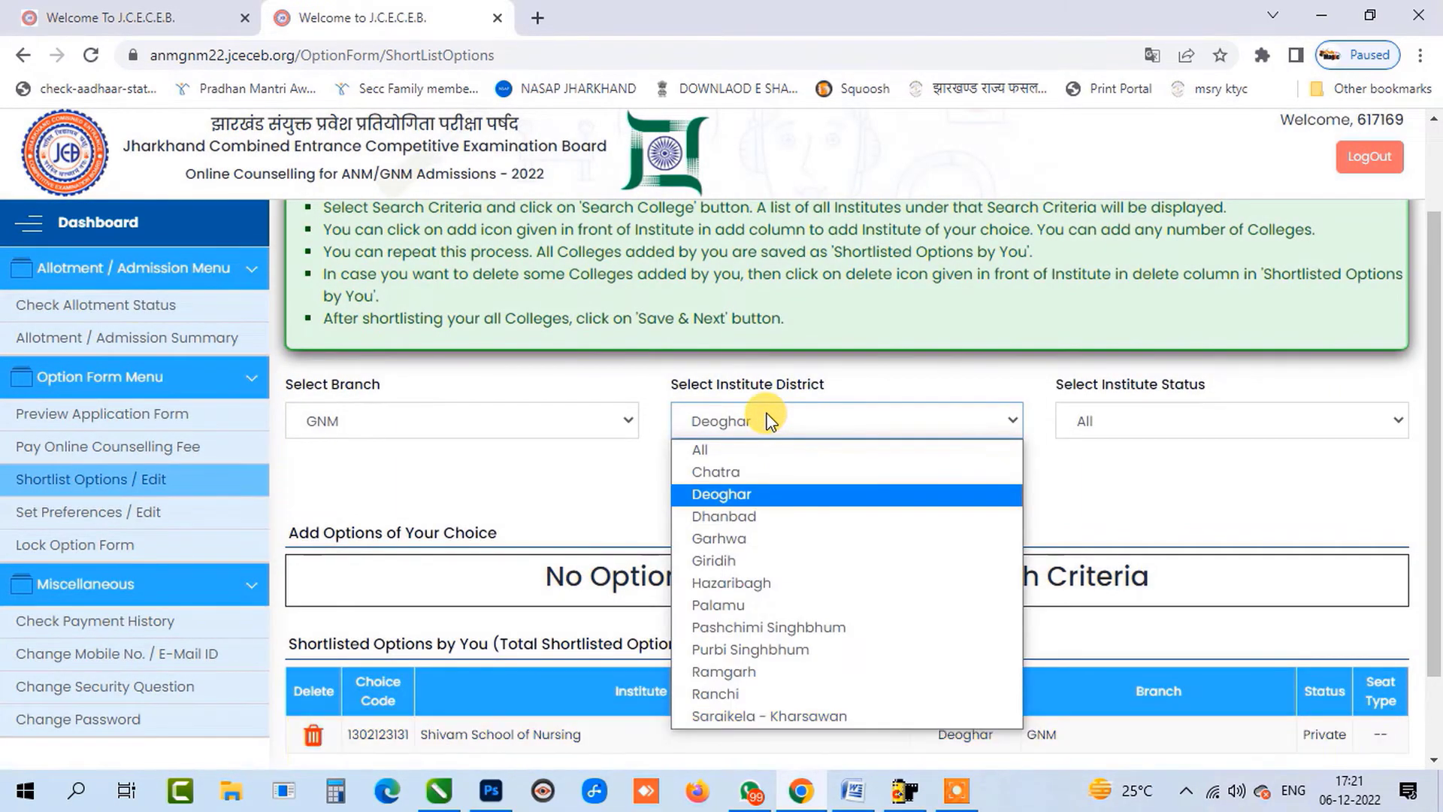
{"action": "left_click", "coordinate": [768, 560]}
{"action": "left_click", "coordinate": [868, 476]}
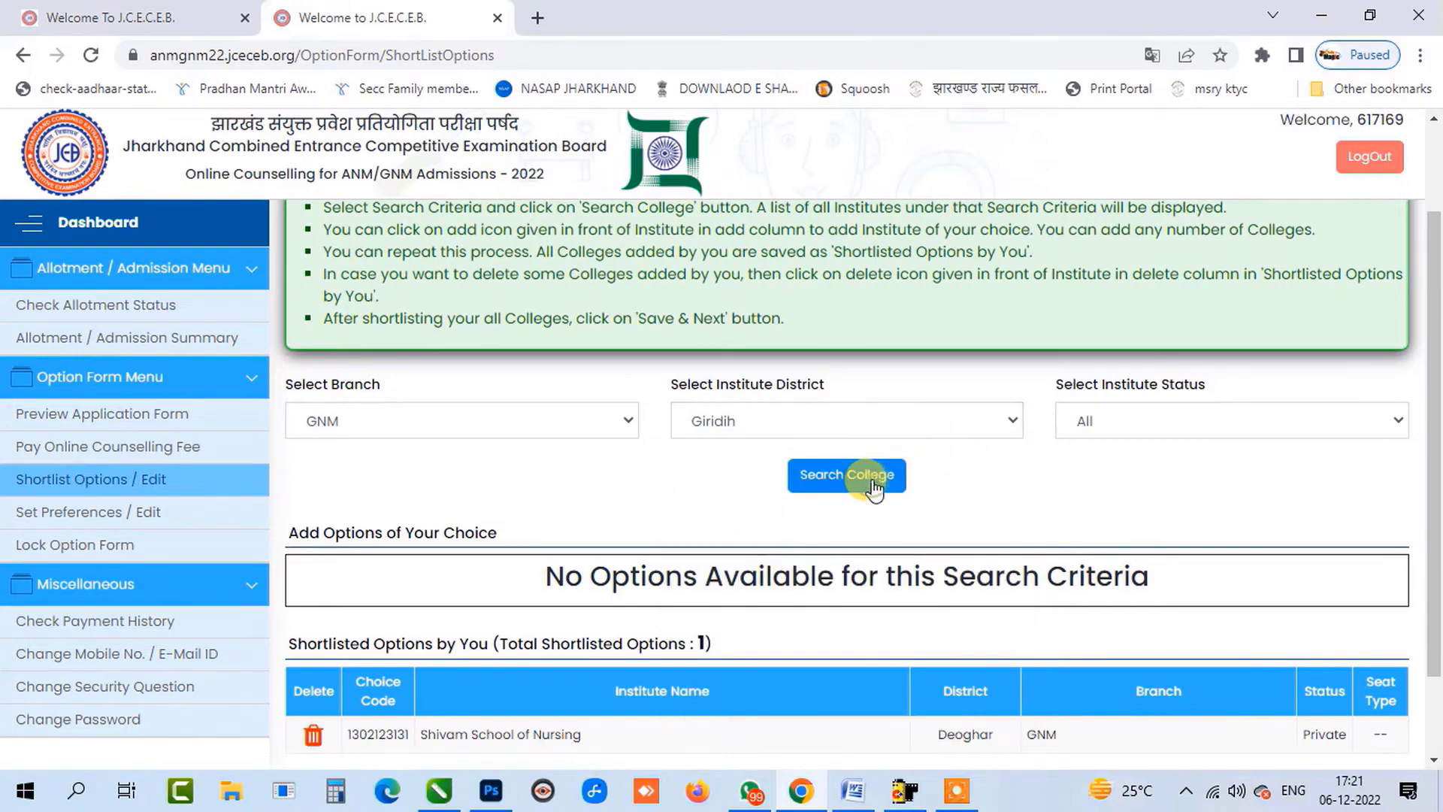
{"action": "left_click", "coordinate": [314, 518]}
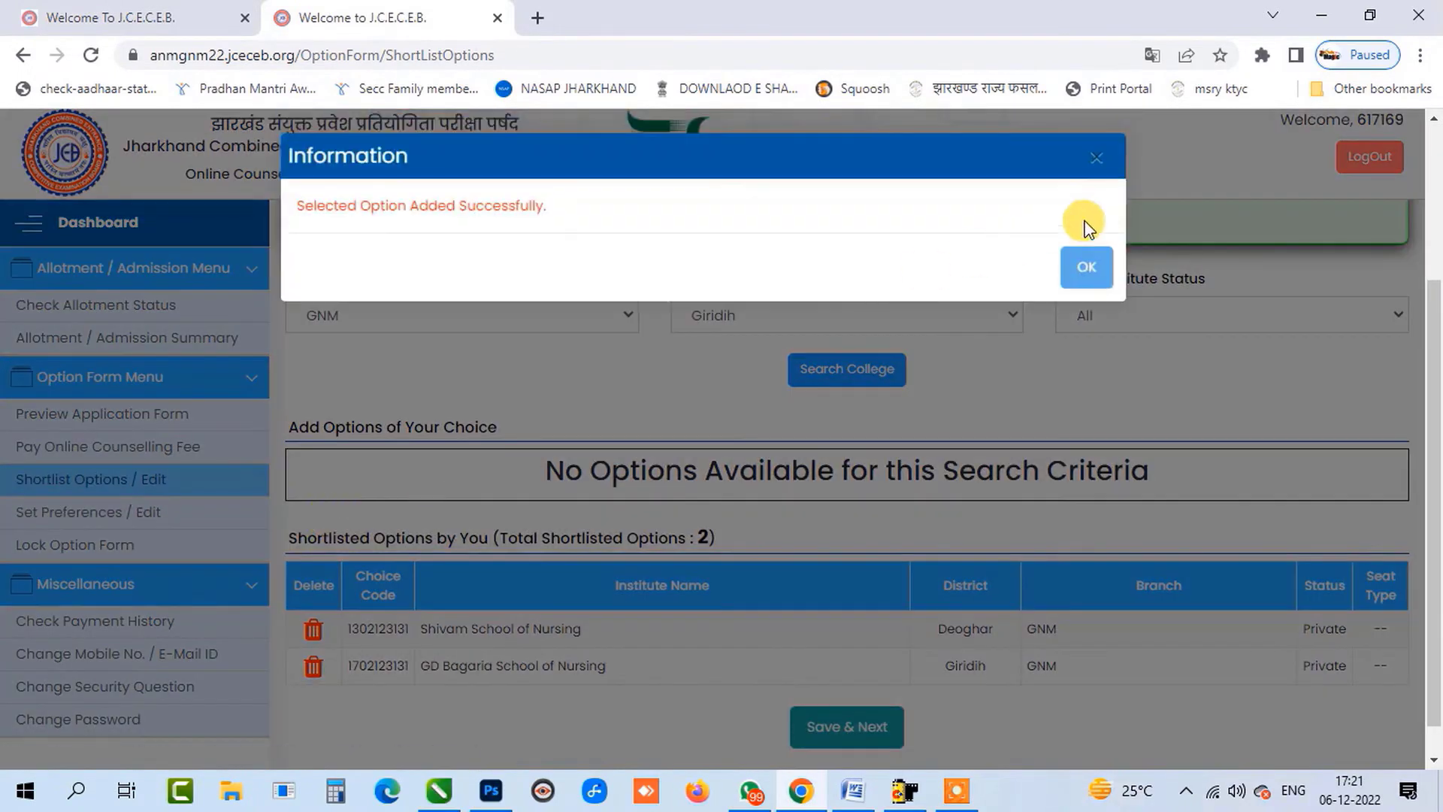
{"action": "left_click", "coordinate": [1084, 267]}
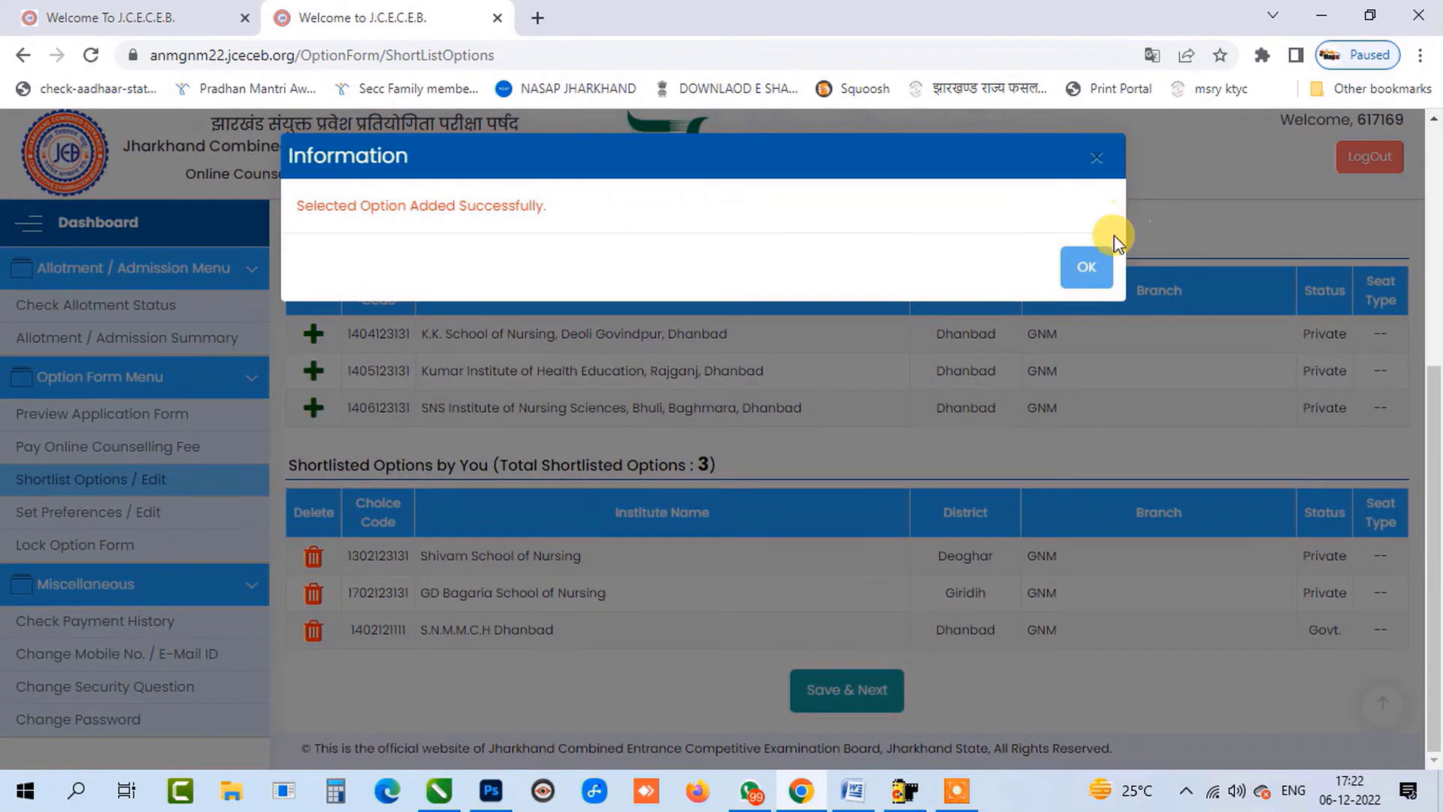
{"action": "left_click", "coordinate": [1084, 266]}
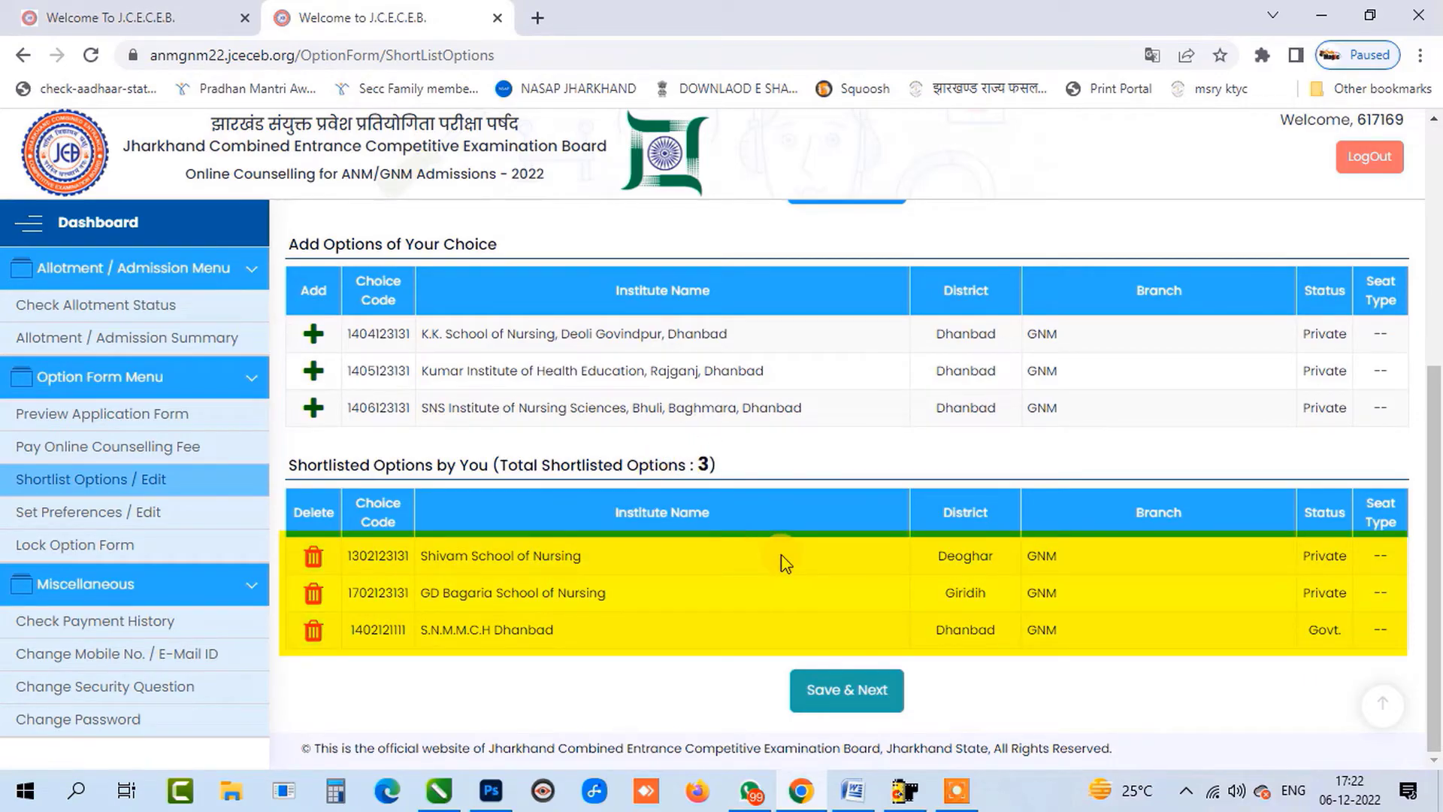
Remove GD Bagaria and Shivam School of Nursing from the shortlist.
{"action": "left_click", "coordinate": [314, 594]}
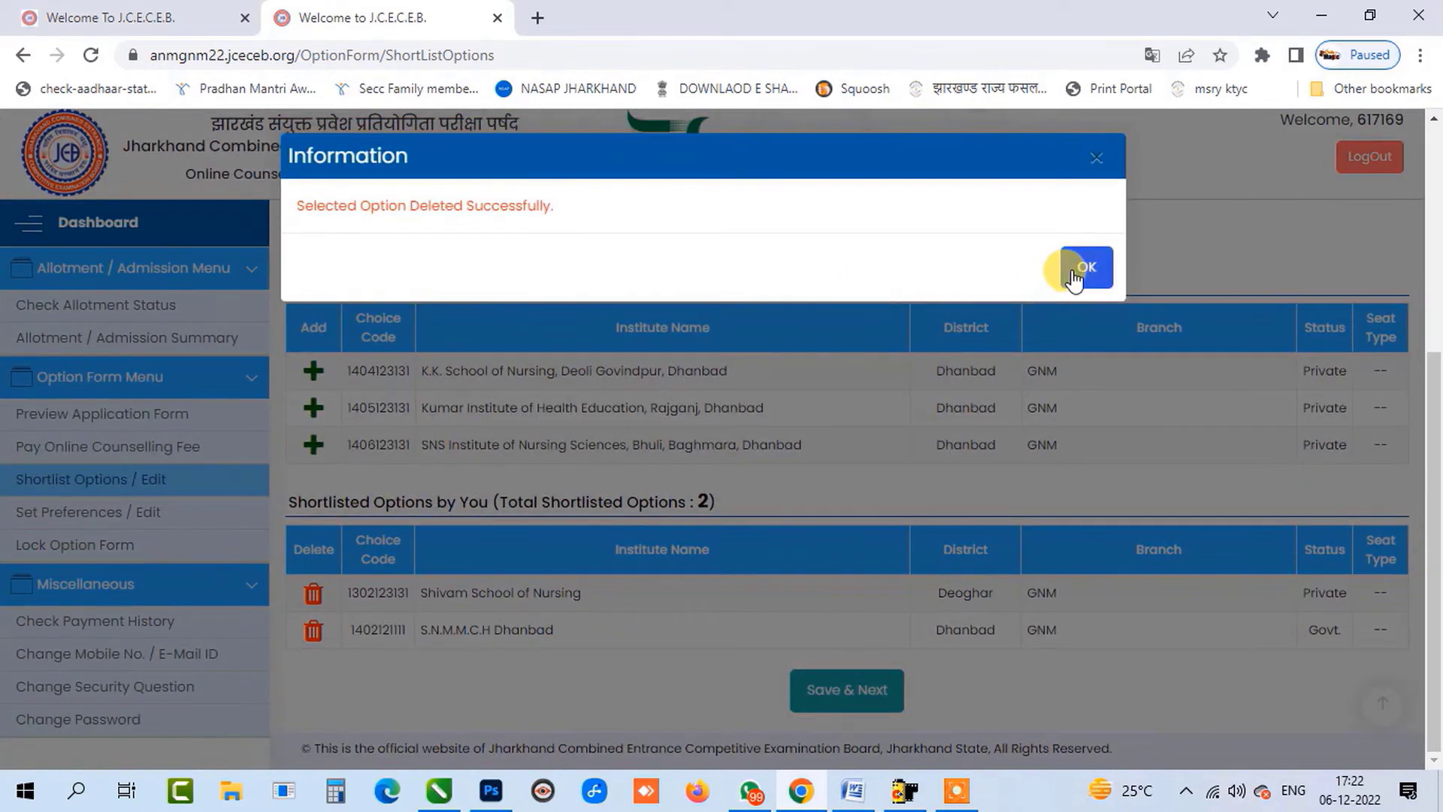
{"action": "left_click", "coordinate": [1080, 269]}
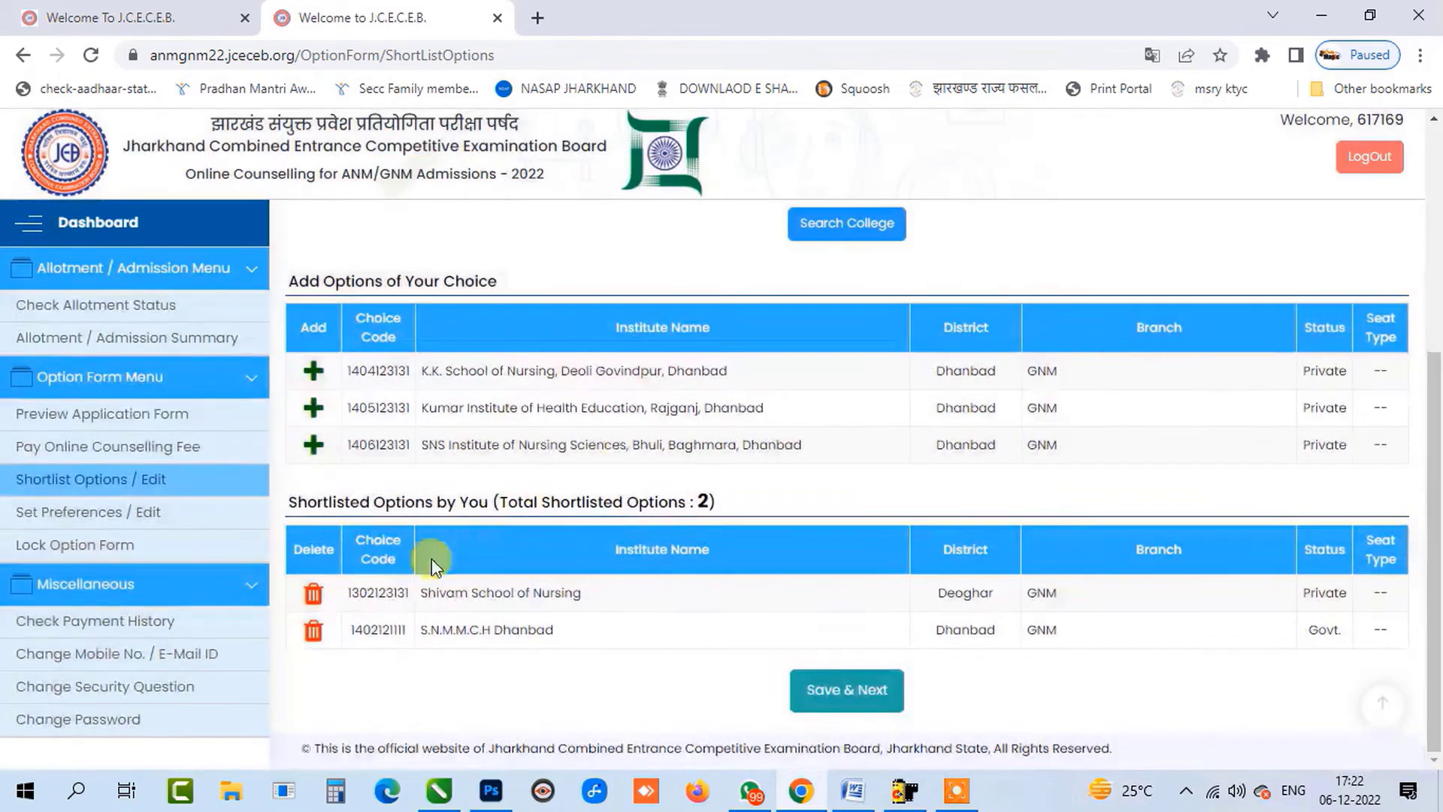
{"action": "left_click", "coordinate": [314, 595]}
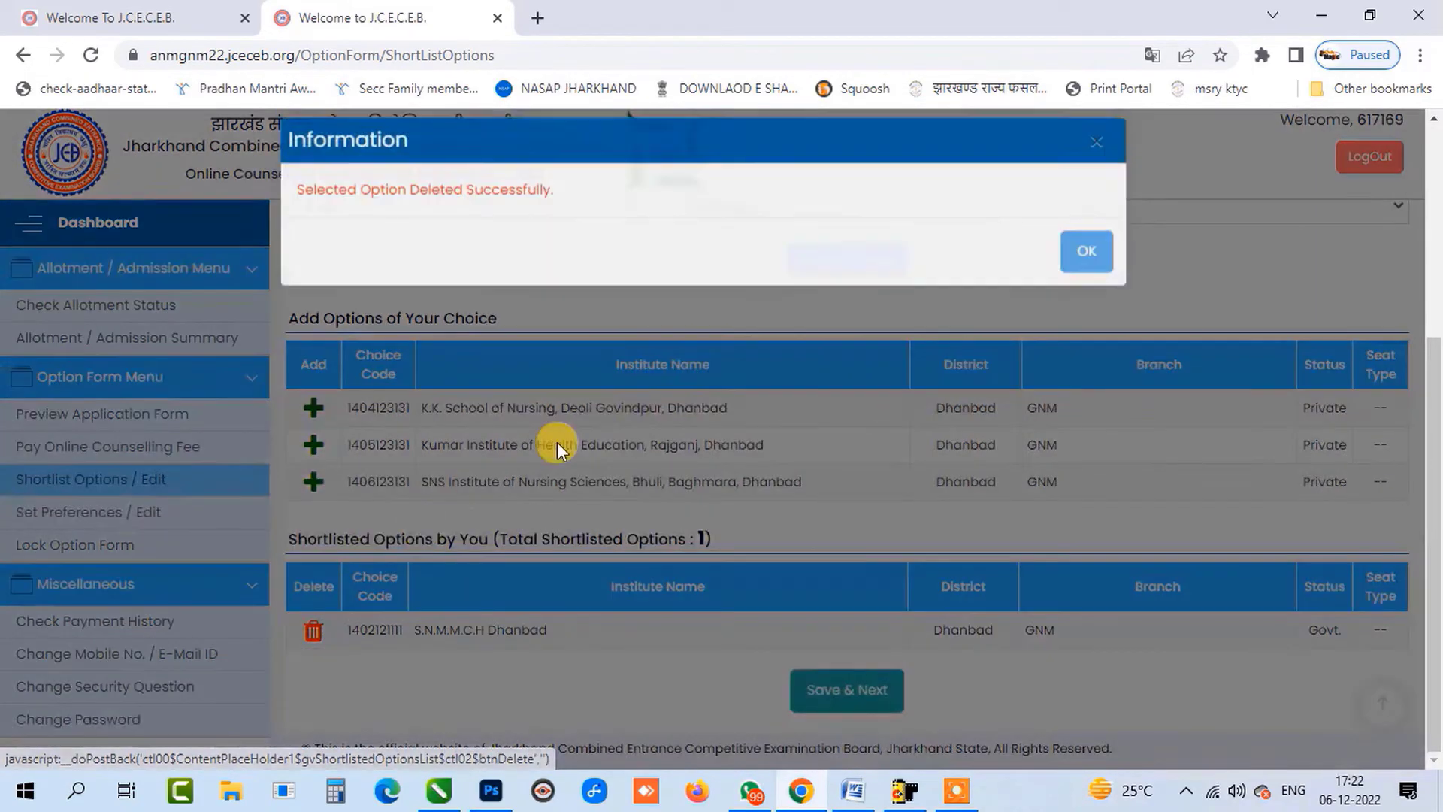
{"action": "left_click", "coordinate": [1067, 271]}
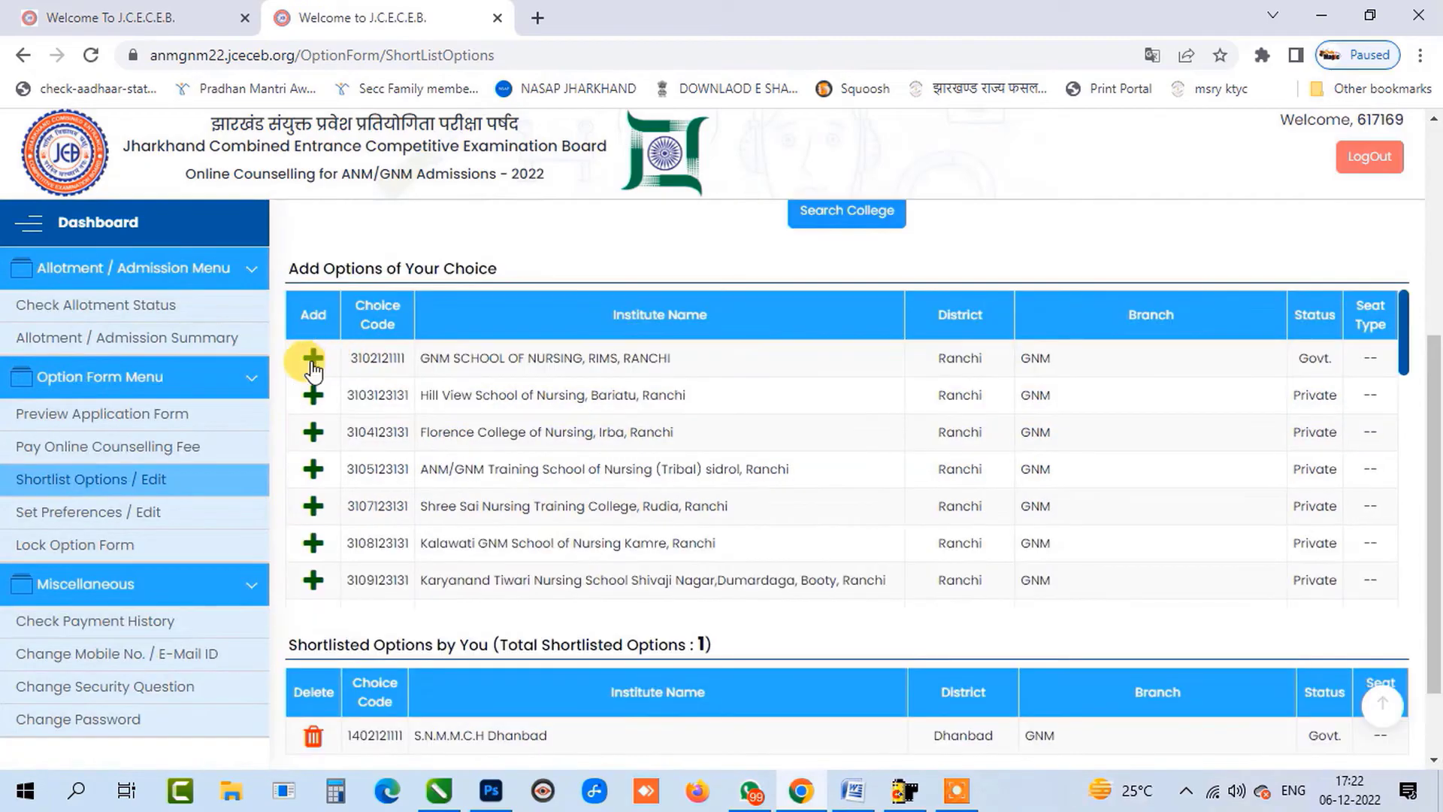
Add the RIMS Ranchi government nursing school to the shortlist.
{"action": "left_click", "coordinate": [313, 360]}
{"action": "left_click", "coordinate": [1082, 268]}
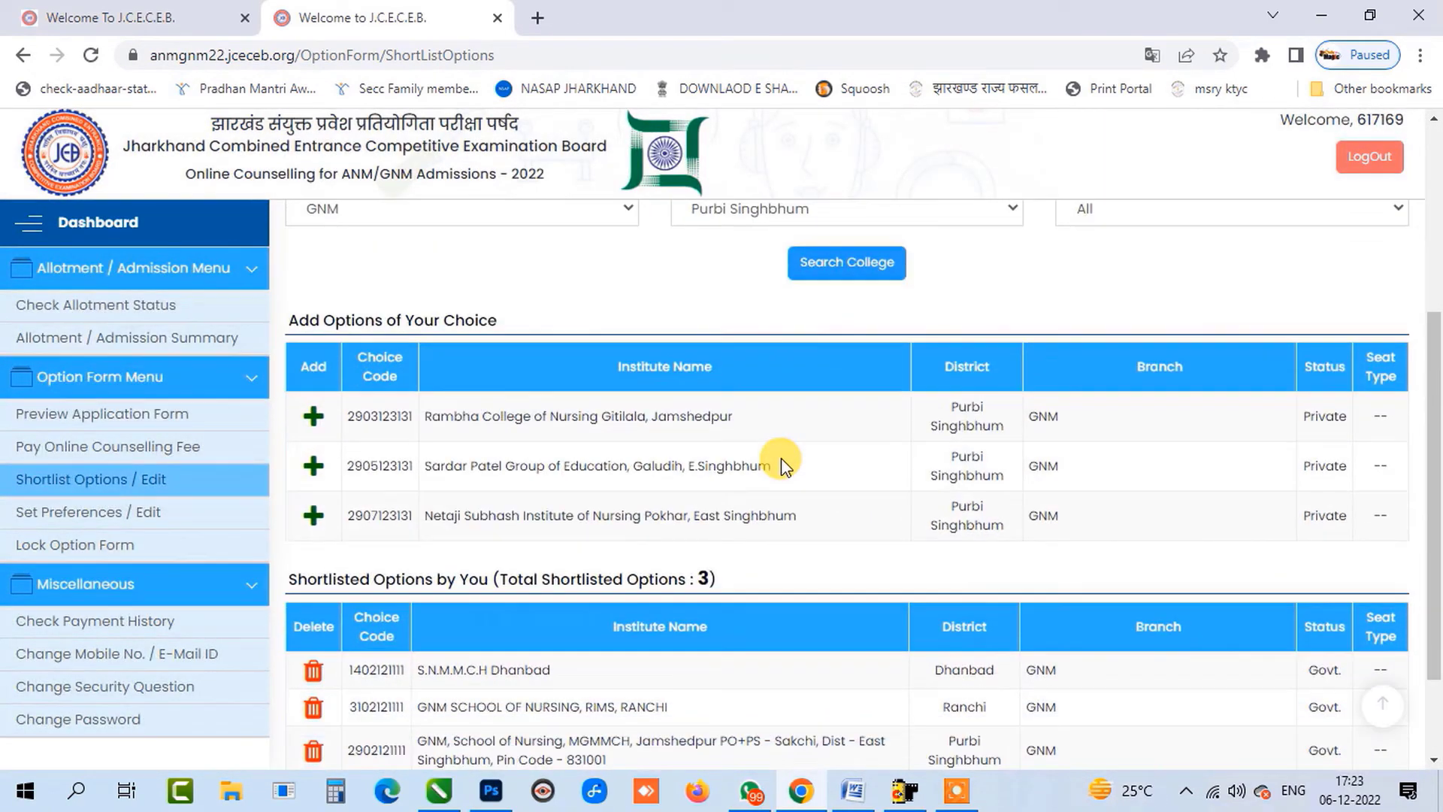
{"action": "scroll", "coordinate": [781, 458], "scroll_direction": "down", "scroll_amount": 2}
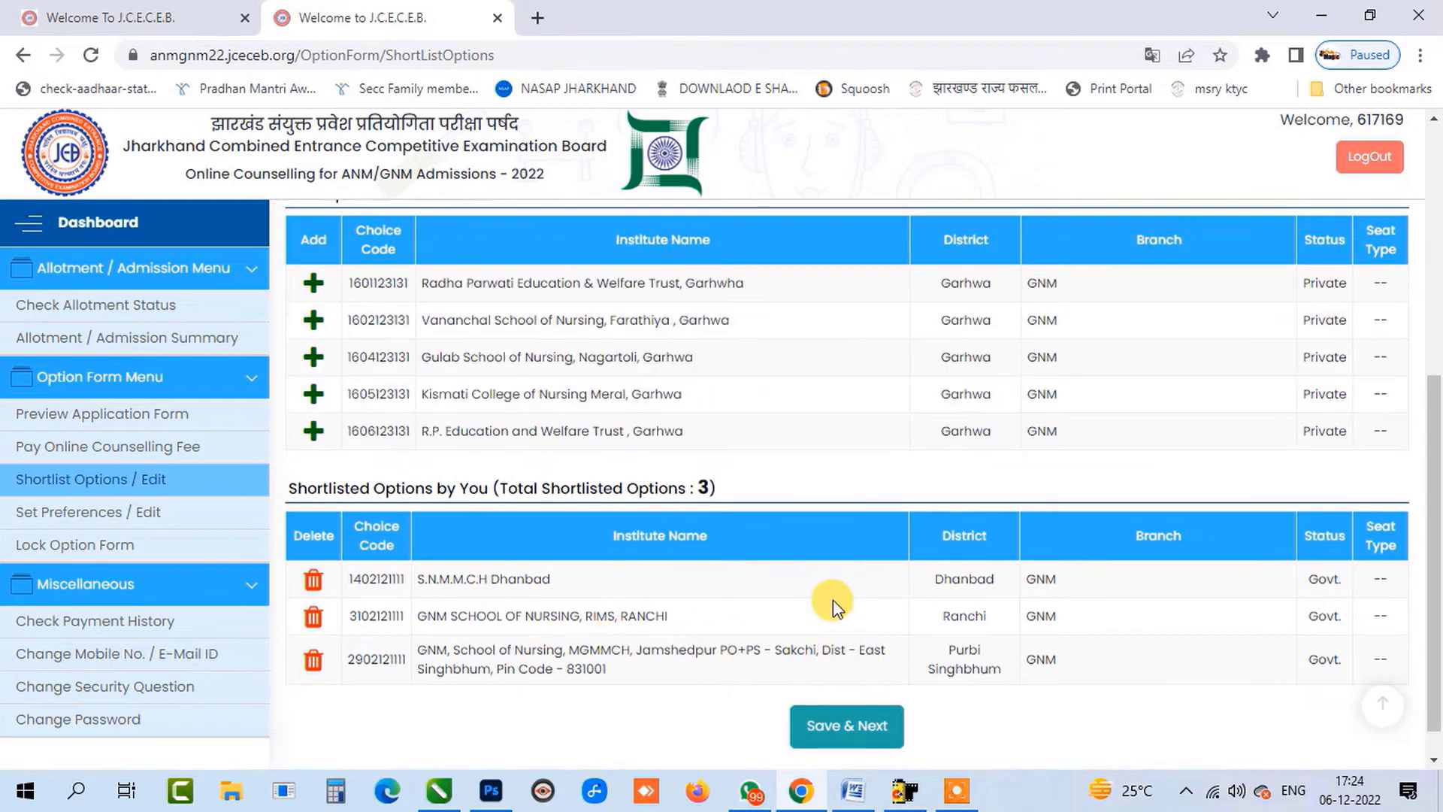
{"action": "scroll", "coordinate": [849, 591], "scroll_direction": "down", "scroll_amount": 1}
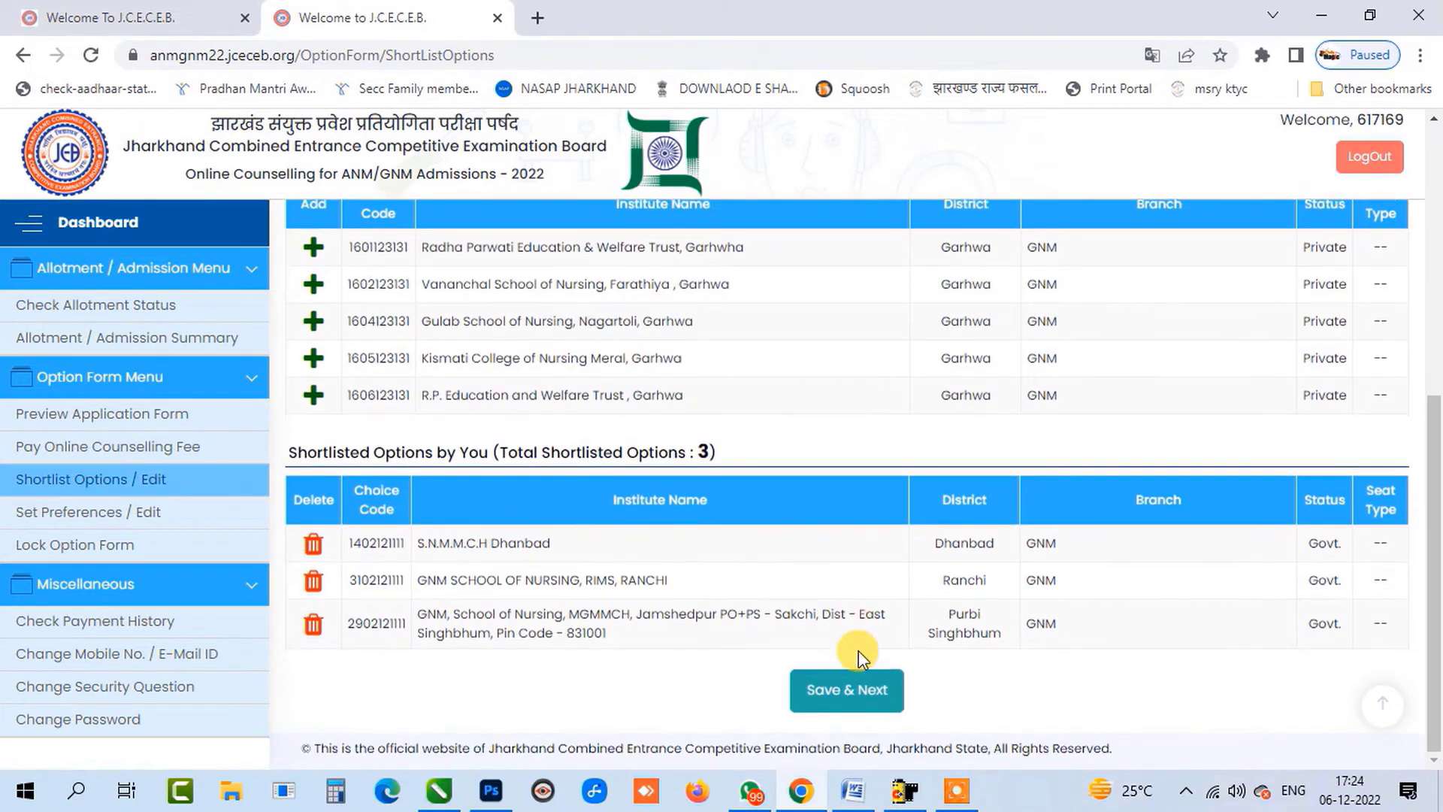
Save preferences: S.N.M.M.C.H Dhanbad first, RIMS Ranchi second, MGMMCH Jamshedpur third.
{"action": "left_click", "coordinate": [859, 695]}
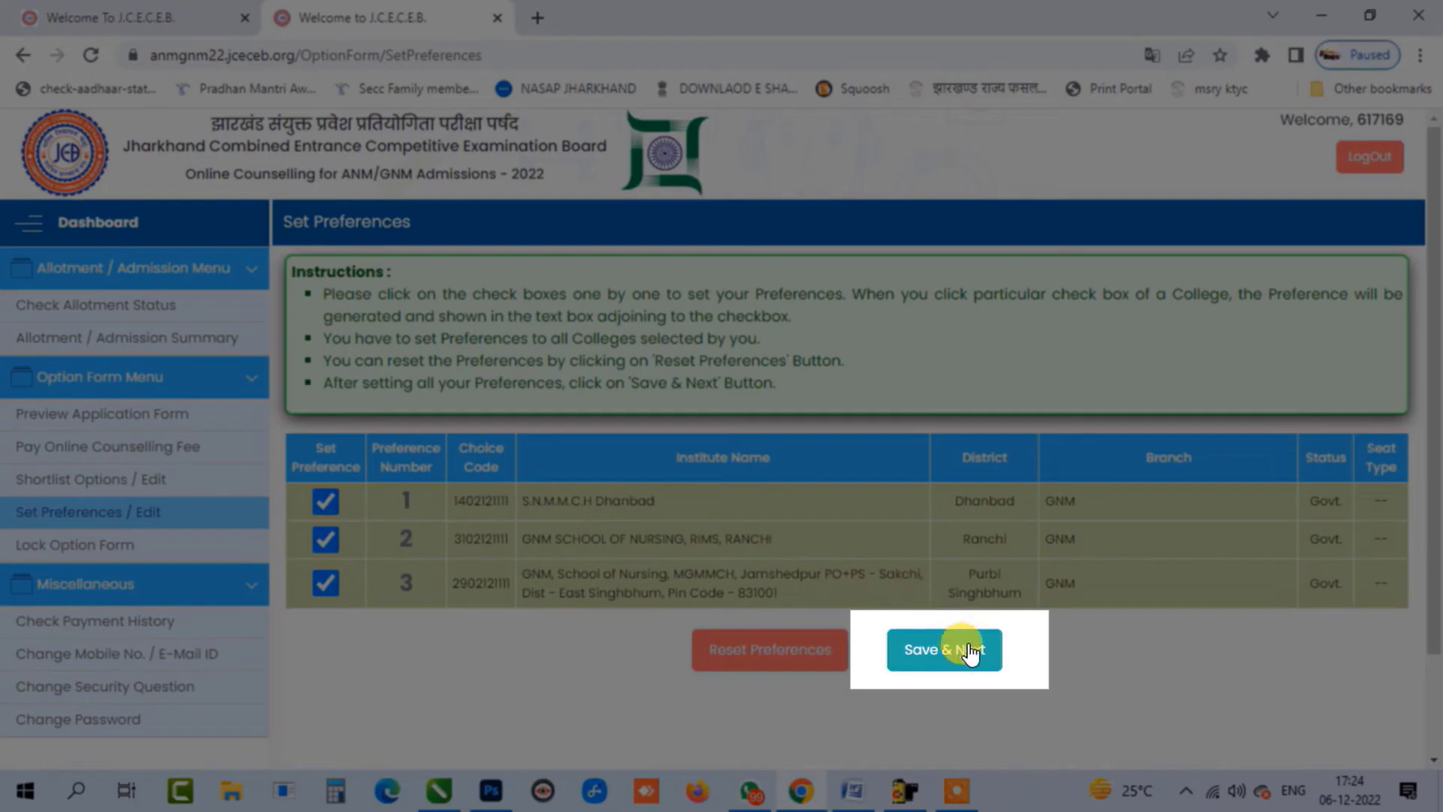
{"action": "left_click", "coordinate": [952, 650]}
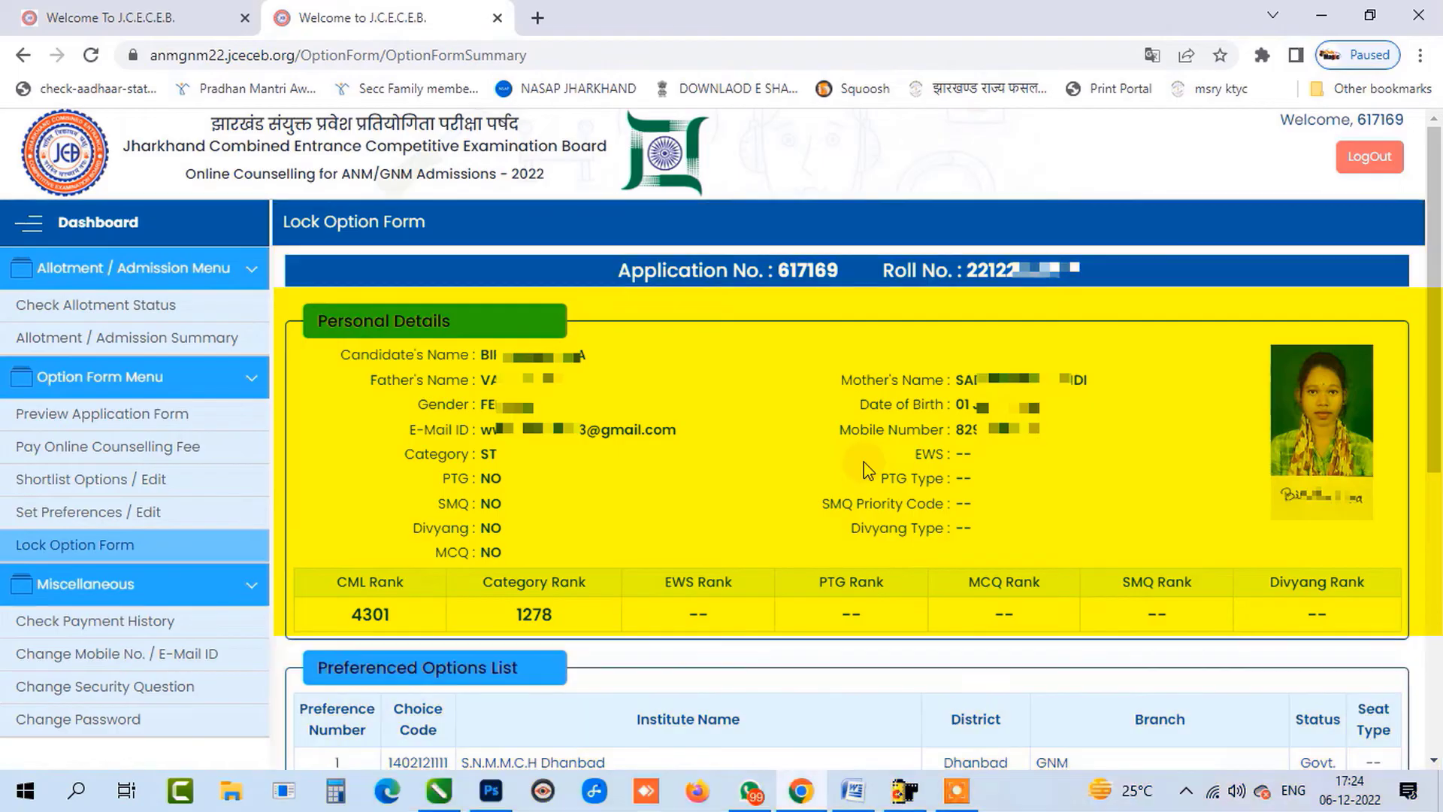
Review the Lock Option Form summary and accept the Declaration / Undertaking checkbox.
{"action": "scroll", "coordinate": [864, 470], "scroll_direction": "down", "scroll_amount": 1}
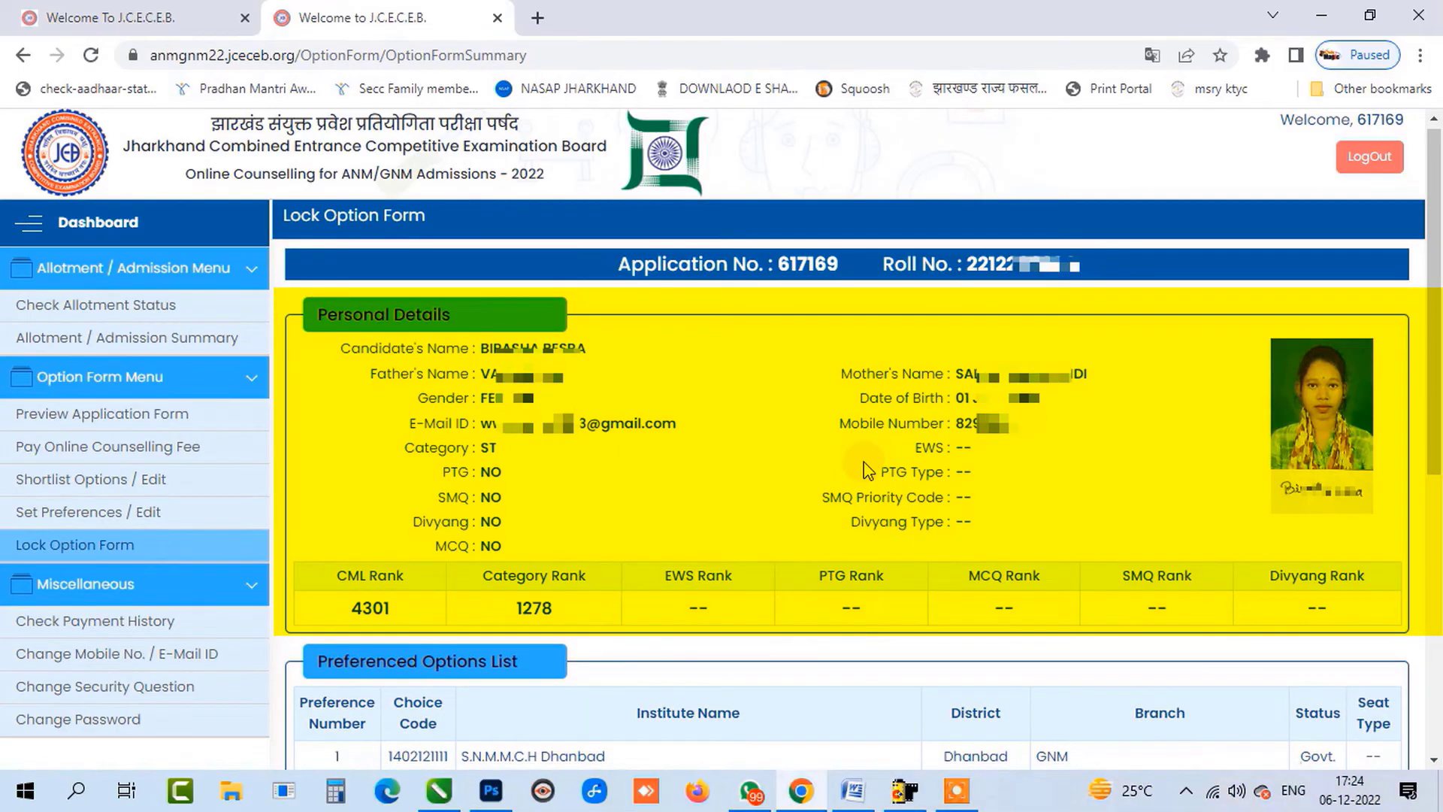
{"action": "scroll", "coordinate": [864, 461], "scroll_direction": "down", "scroll_amount": 4}
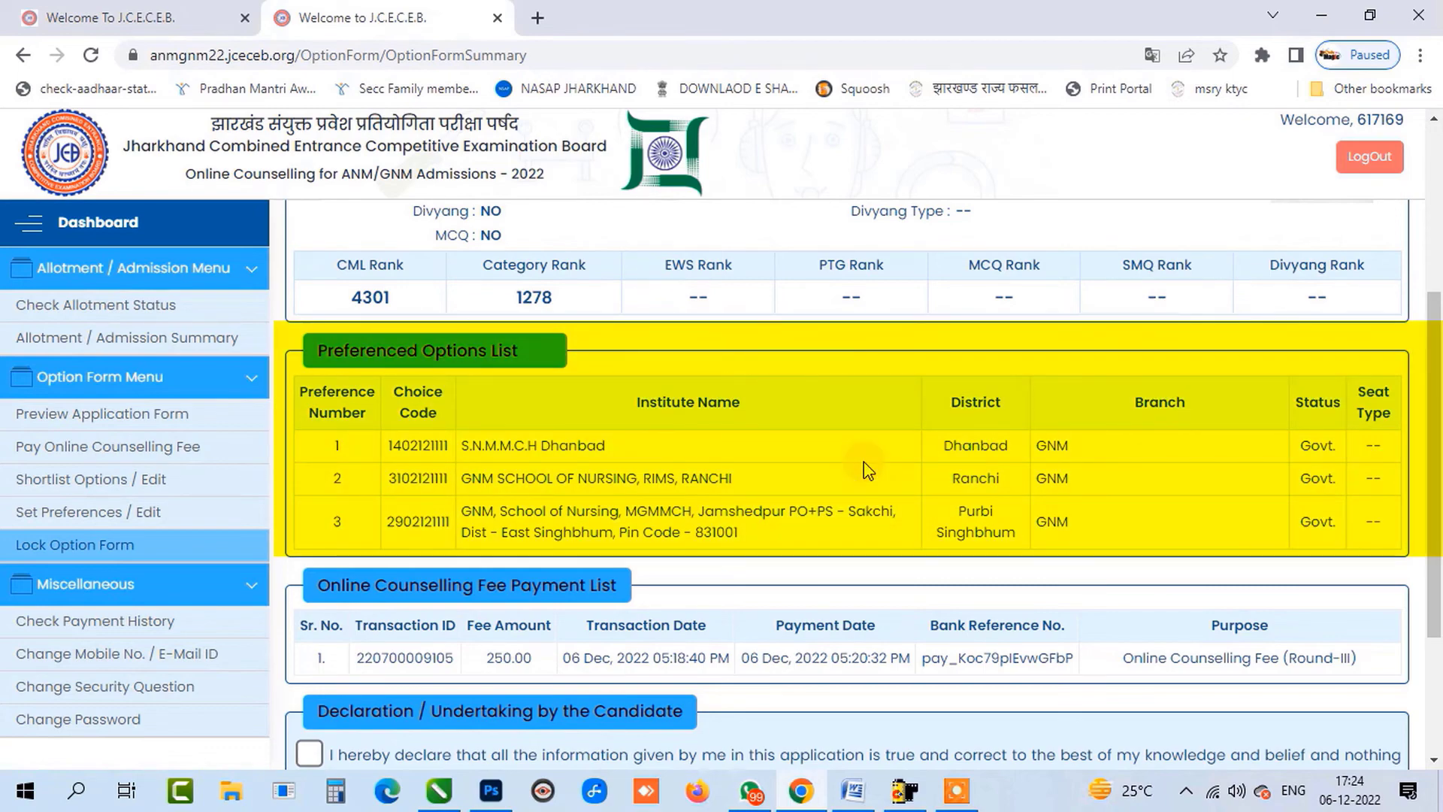
{"action": "scroll", "coordinate": [665, 591], "scroll_direction": "down", "scroll_amount": 1}
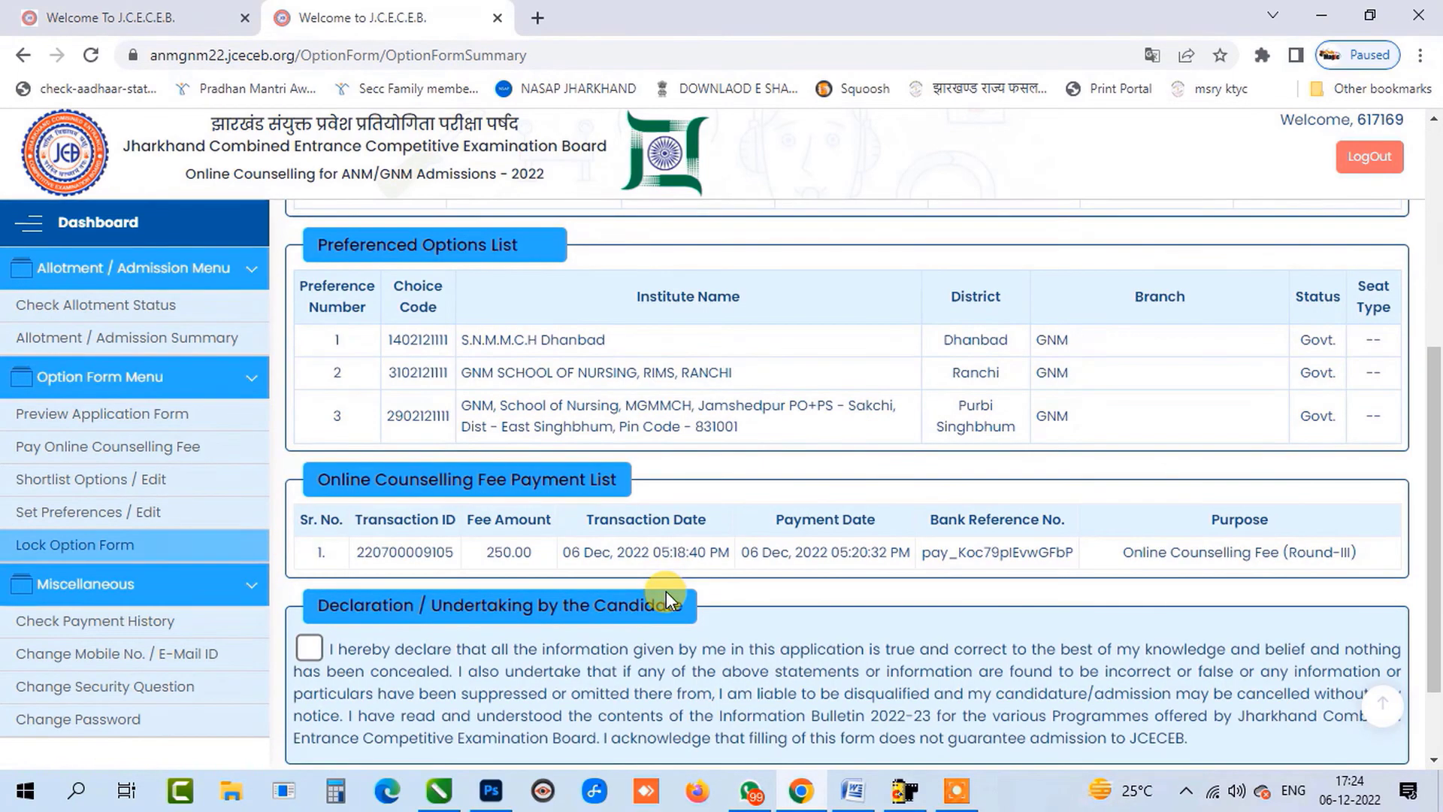
{"action": "scroll", "coordinate": [652, 519], "scroll_direction": "down", "scroll_amount": 1}
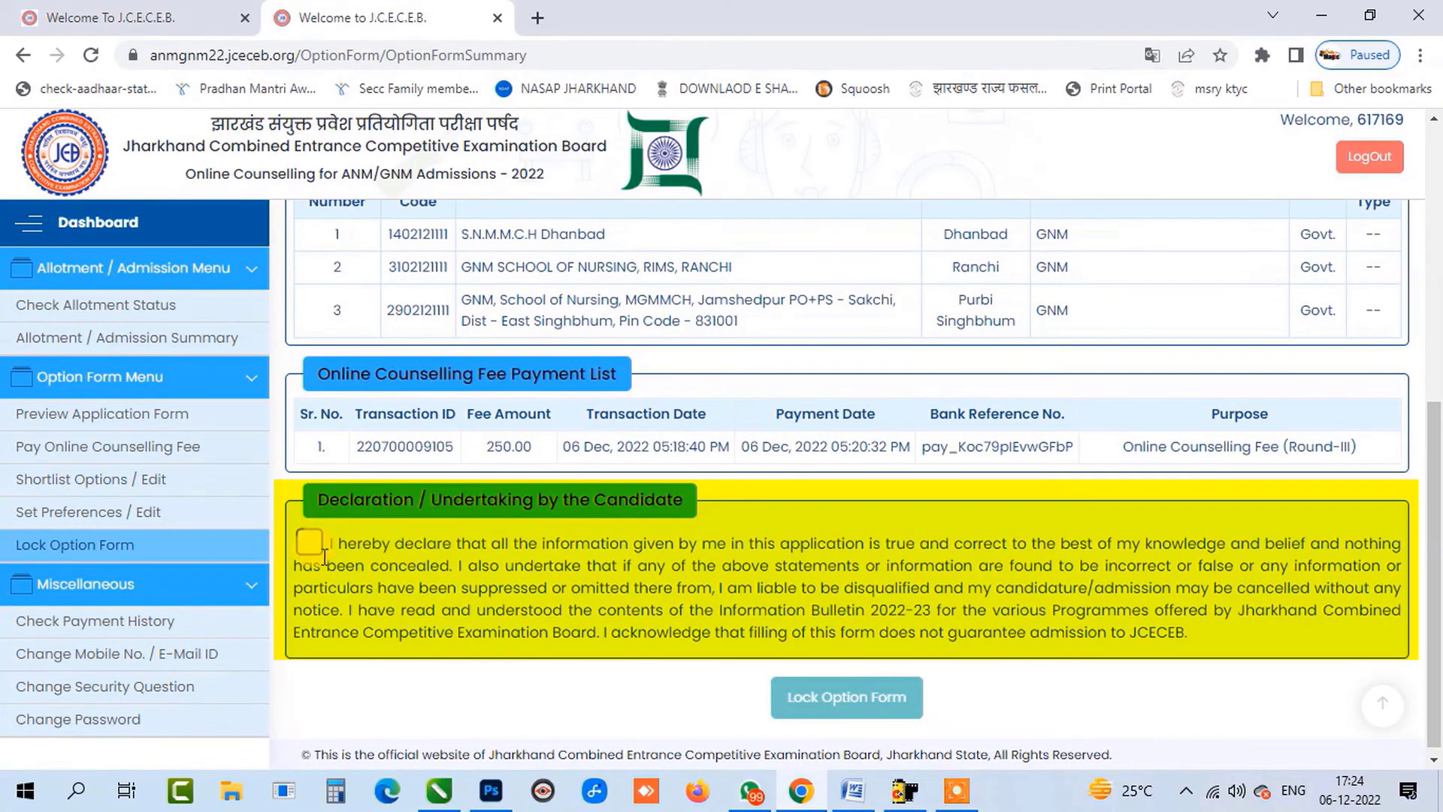
{"action": "left_click", "coordinate": [314, 552]}
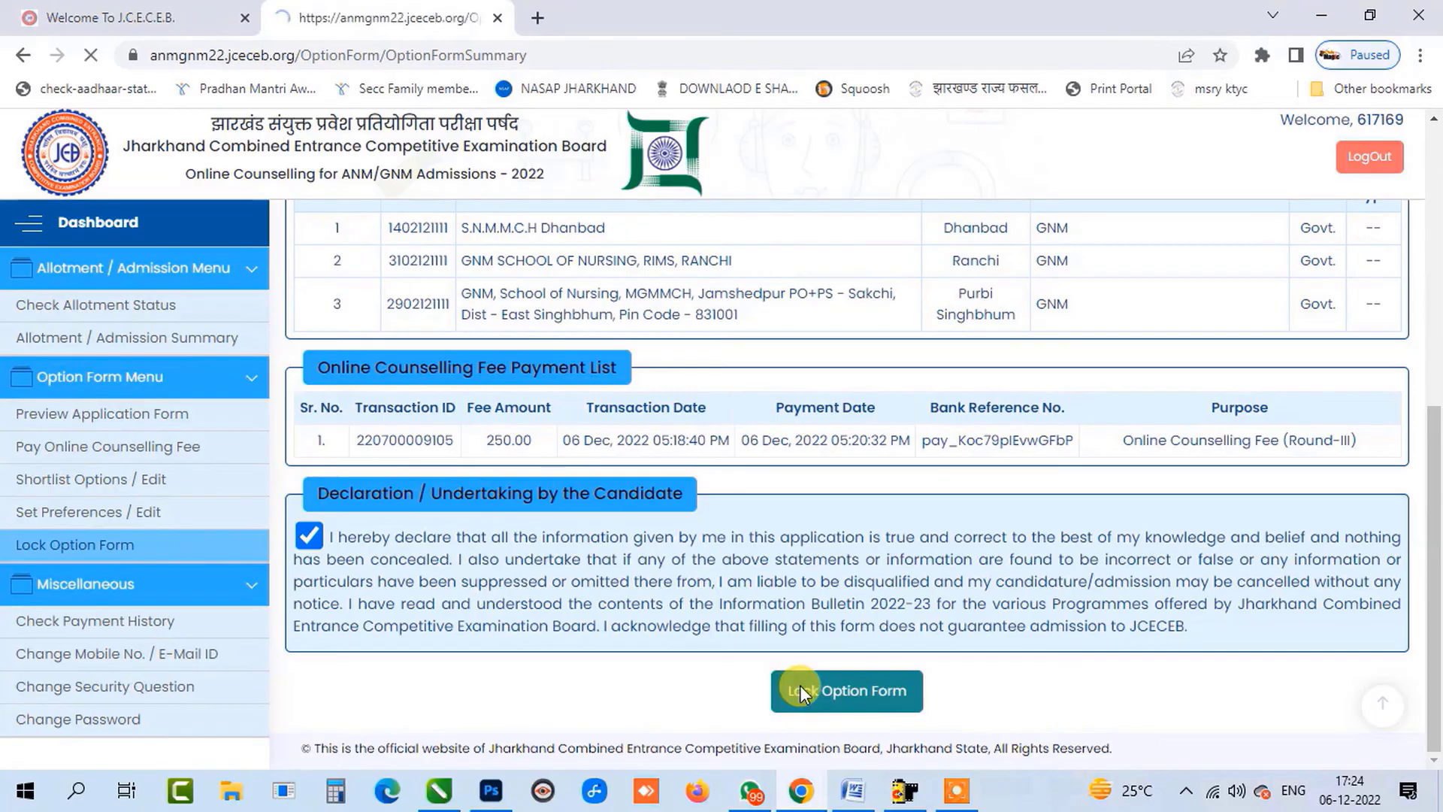
Lock the option form and confirm with Yes.
{"action": "left_click", "coordinate": [801, 692]}
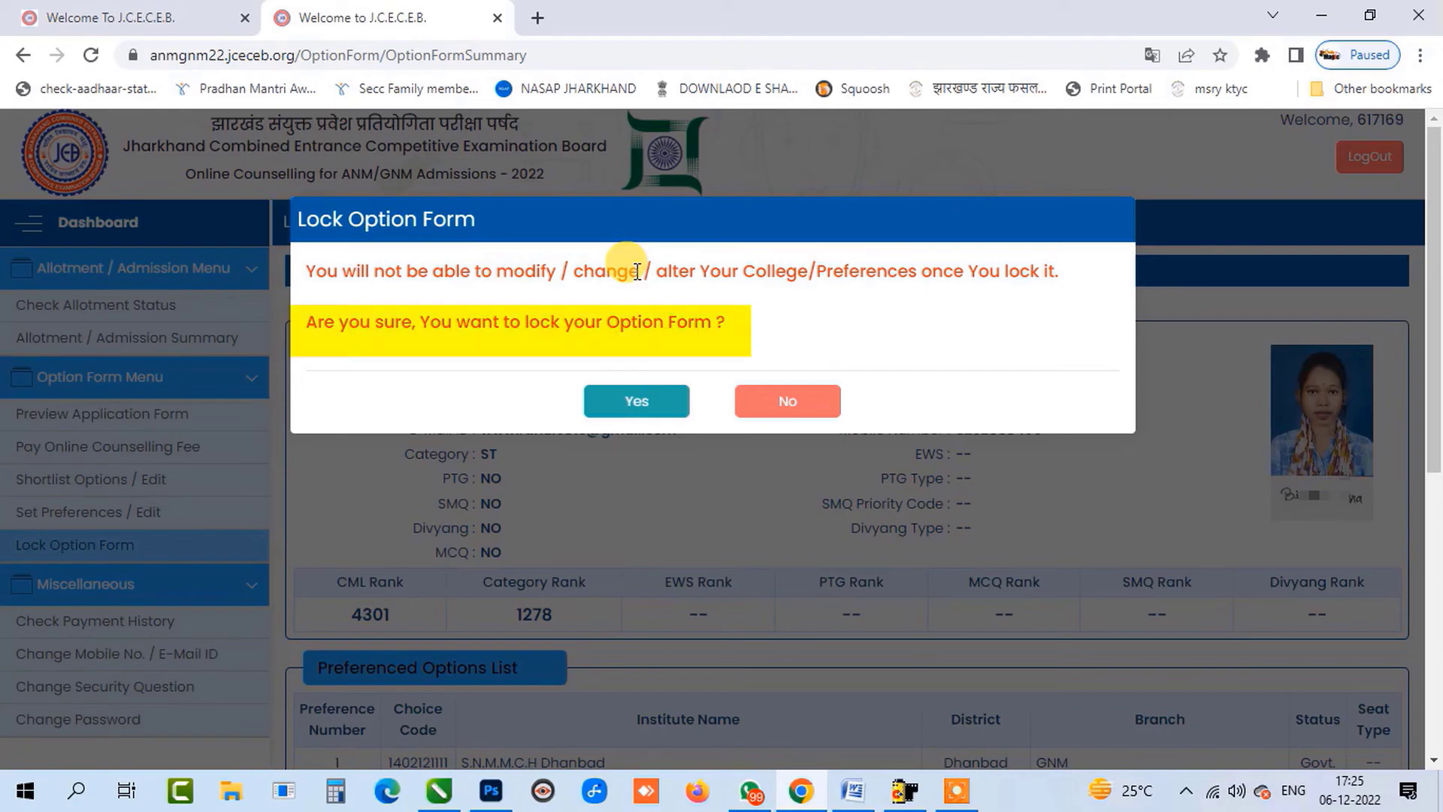
{"action": "left_click", "coordinate": [642, 400]}
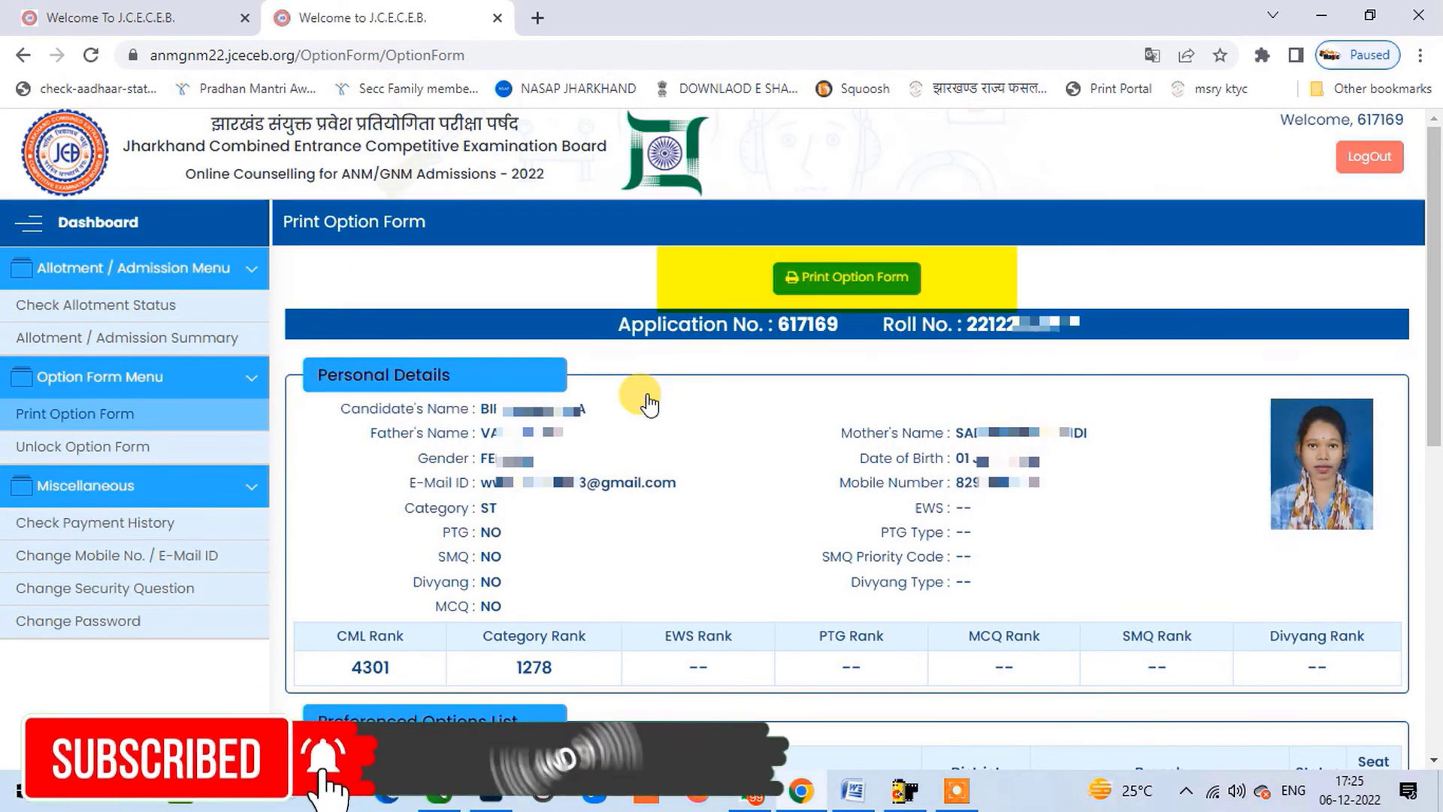
Open the printable option form in a new window via Print Option Form.
{"action": "left_click", "coordinate": [834, 275]}
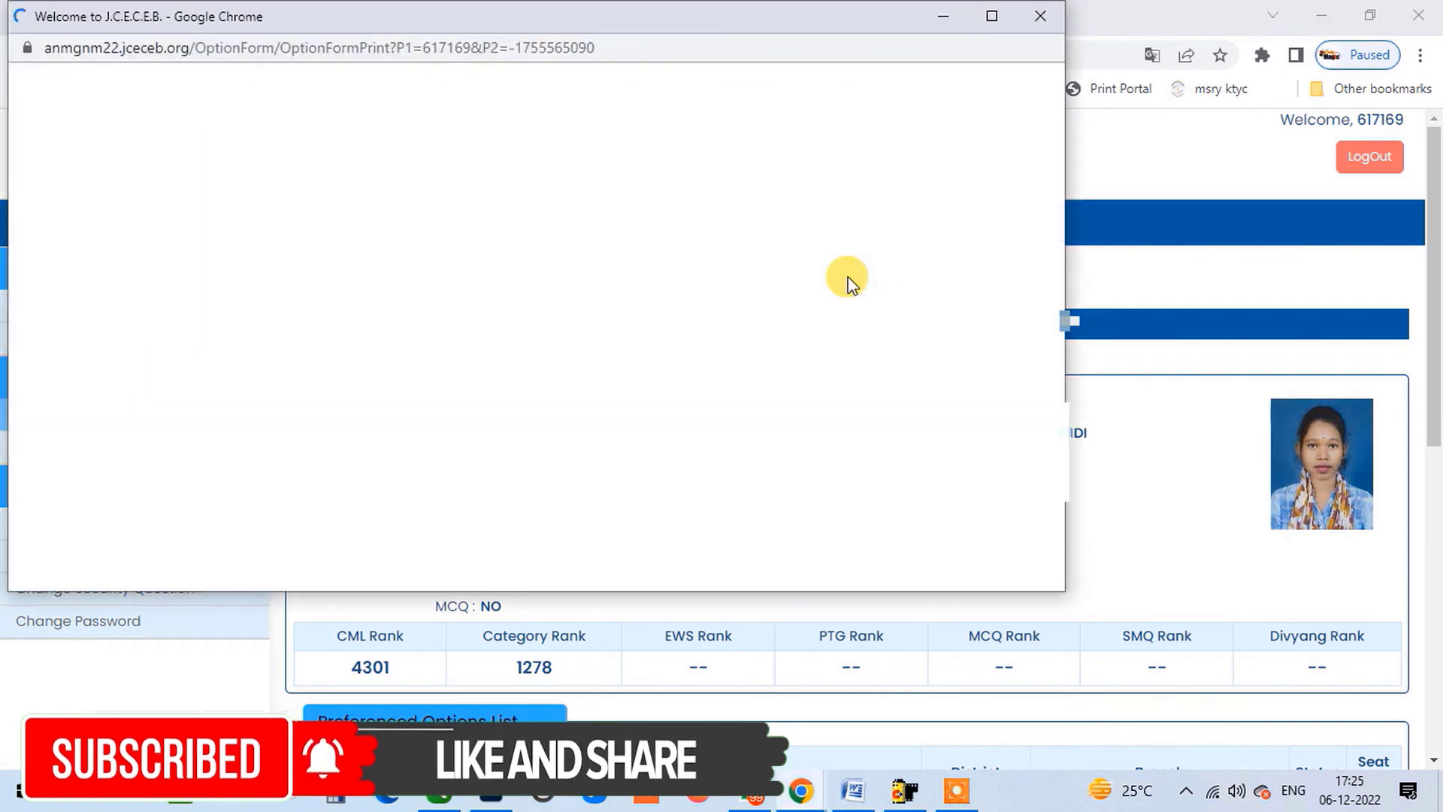